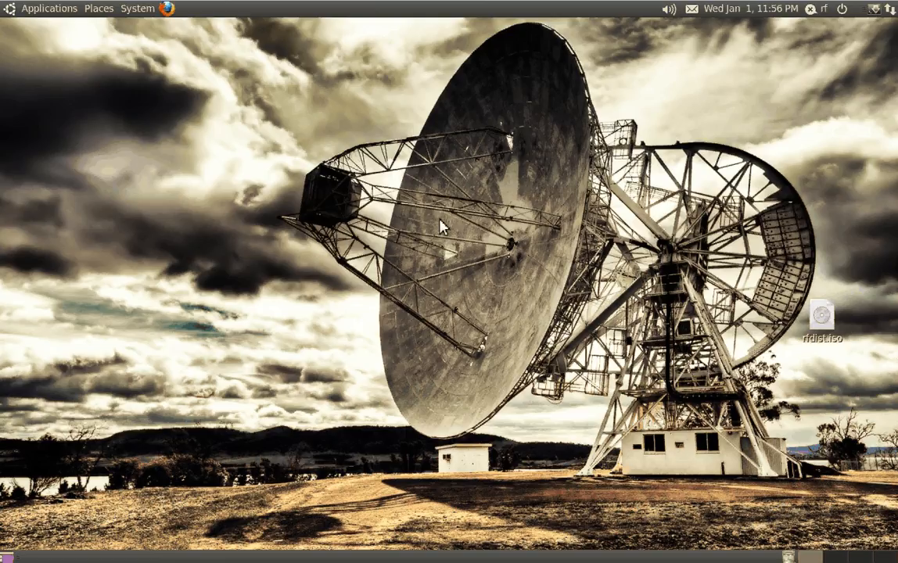
Open a terminal, switch to the root user, and refresh the package lists with apt-get update
{"action": "key", "text": "ctrl+alt+t"}
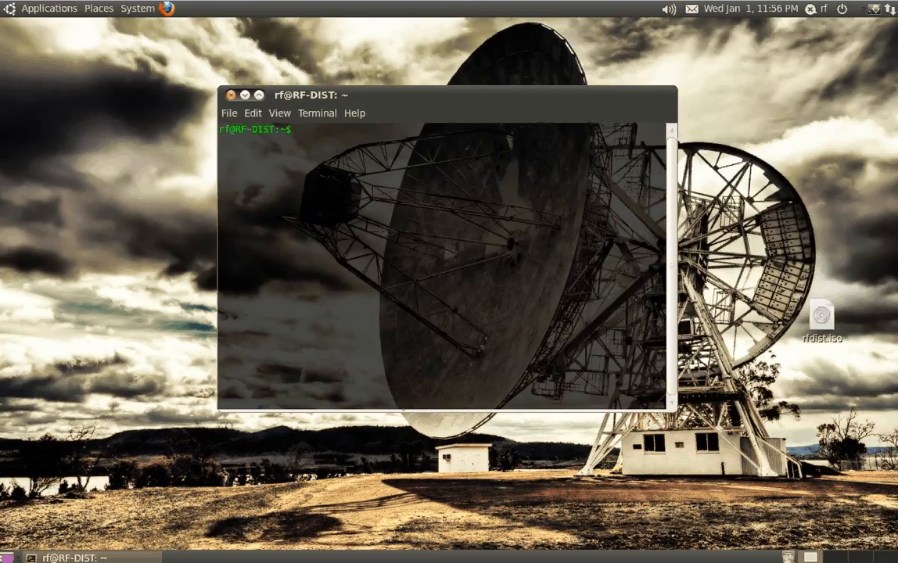
{"action": "type", "text": "s"}
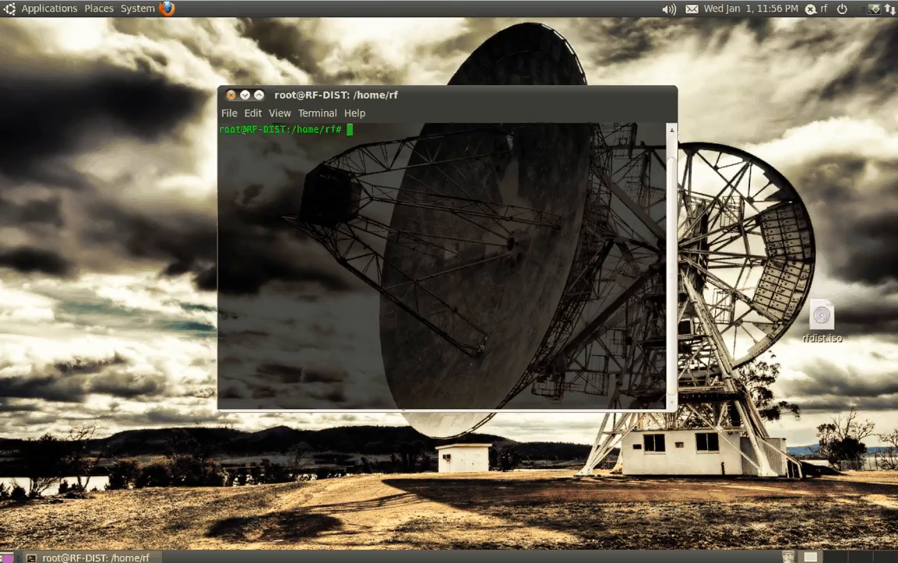
{"action": "type", "text": "apt-get update"}
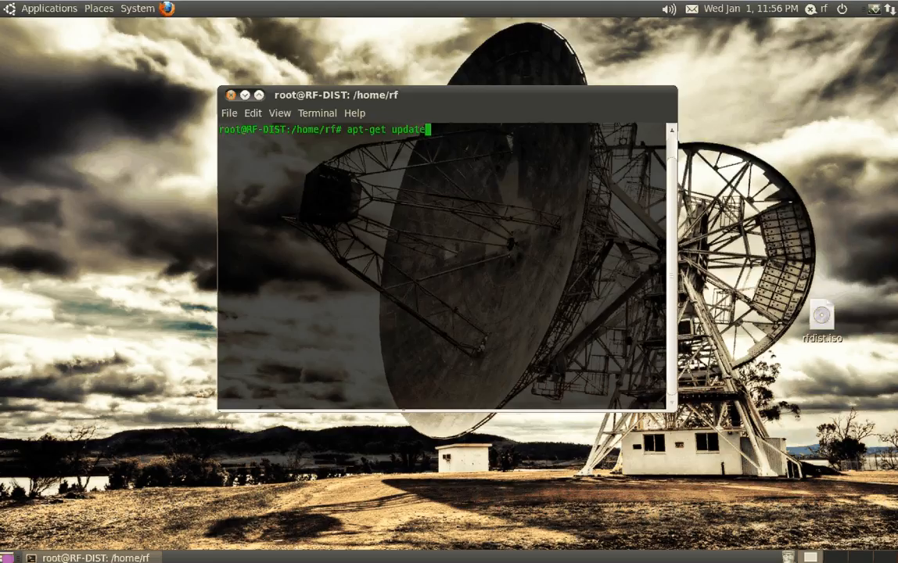
{"action": "key", "text": "Return"}
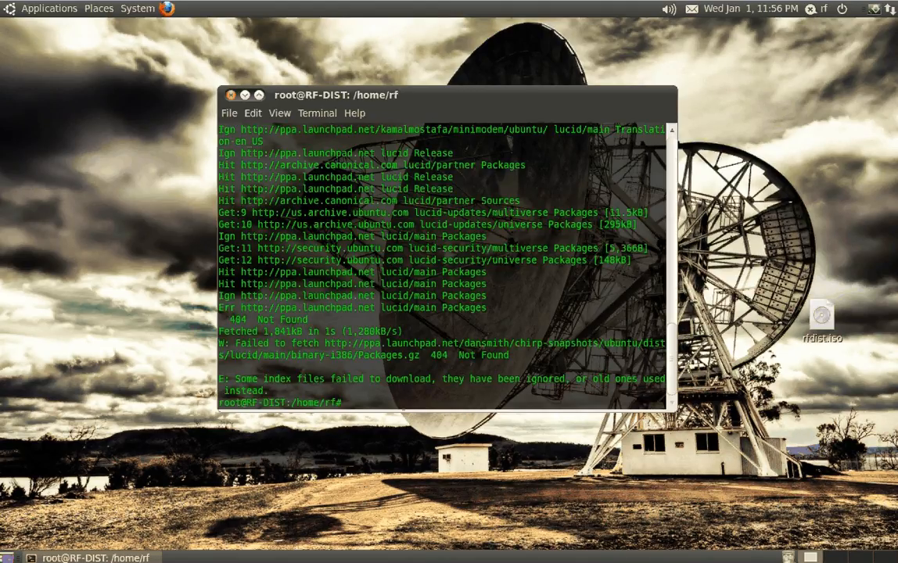
Clear the terminal and install the xastir package with apt-get
{"action": "key", "text": "ctrl+l"}
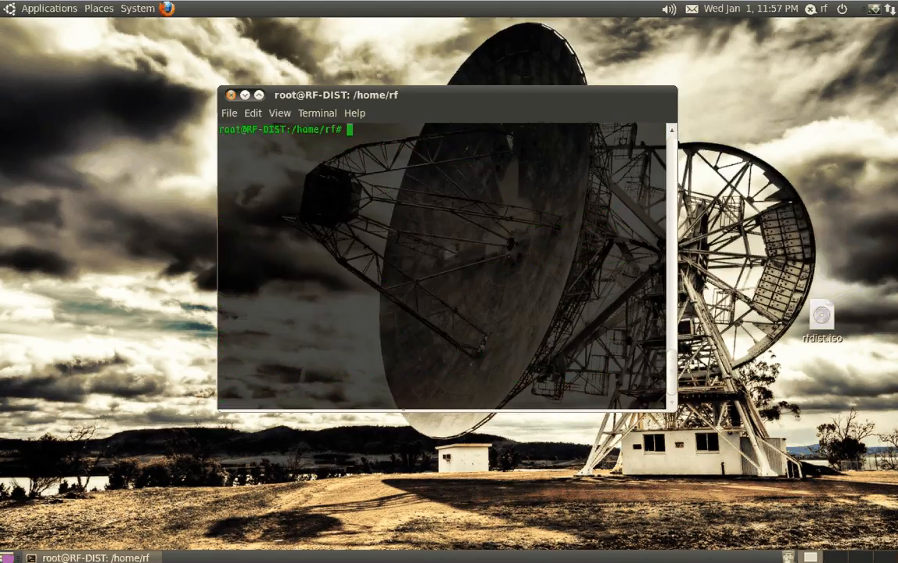
{"action": "type", "text": "apt-get install xastir"}
{"action": "key", "text": "Return"}
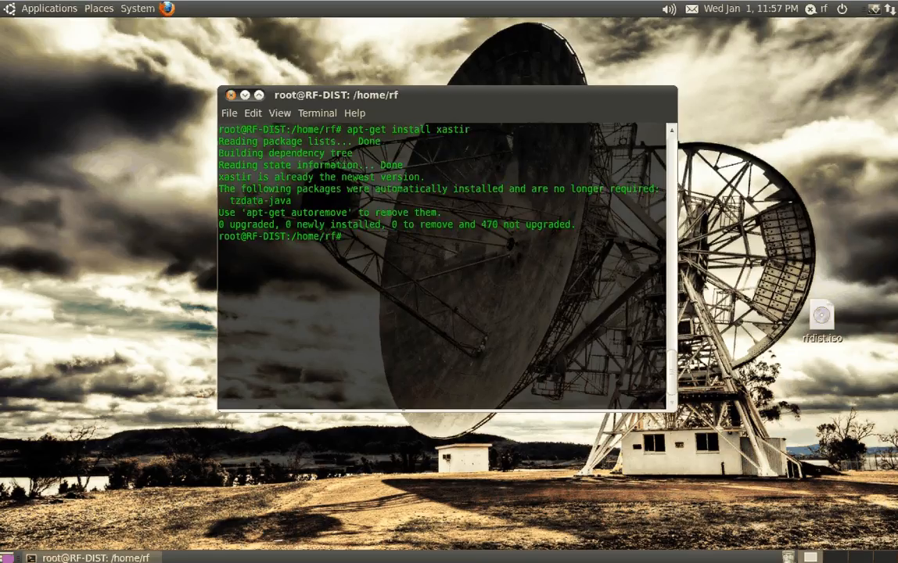
Clear the terminal and install the soundmodem package with apt-get
{"action": "key", "text": "ctrl+l"}
{"action": "type", "text": "apt-"}
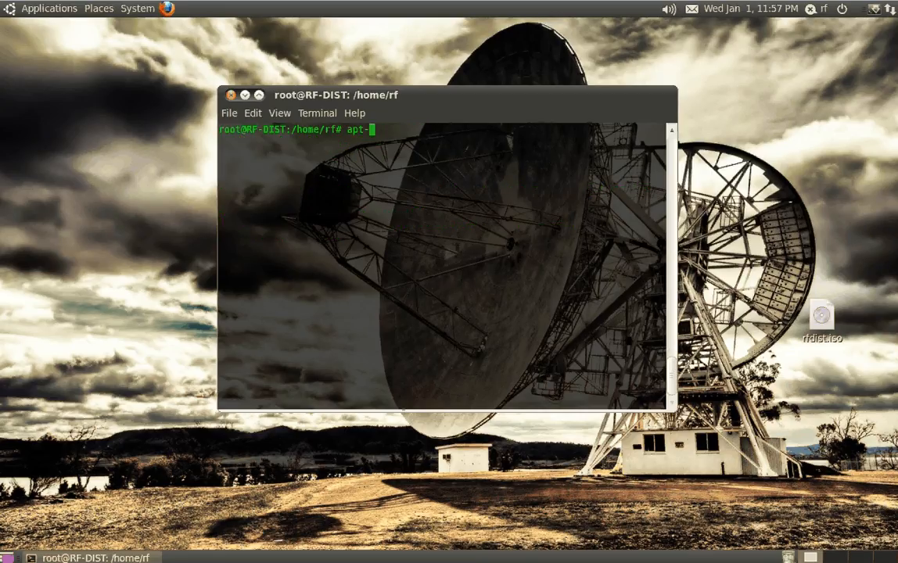
{"action": "type", "text": "get install soundmodem"}
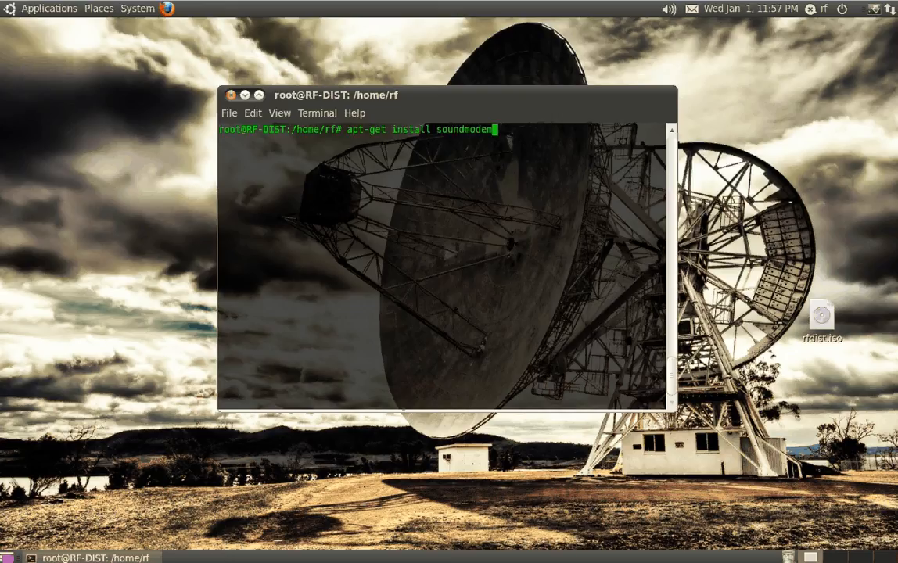
{"action": "key", "text": "Return"}
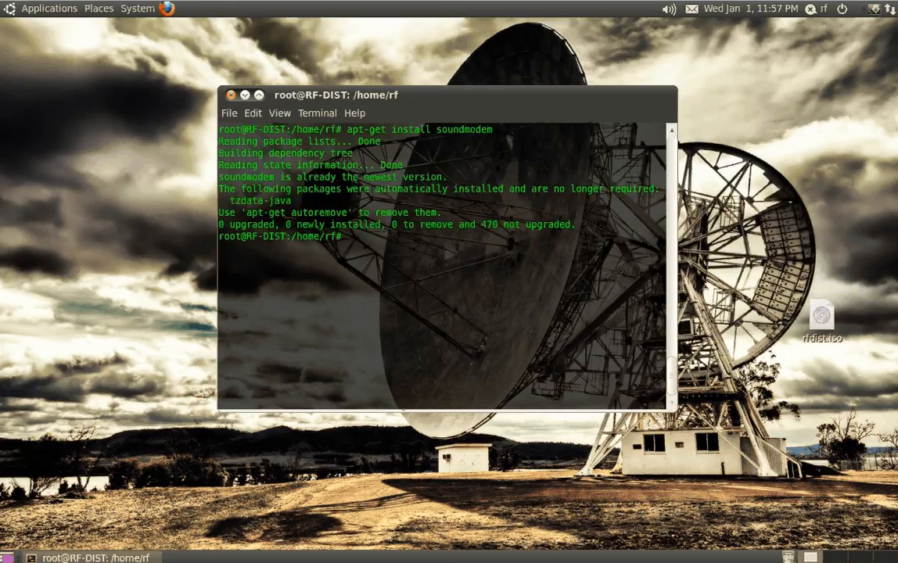
Clear the terminal and launch the sound modem configurator with the soundmodemconfig command
{"action": "key", "text": "ctrl+l"}
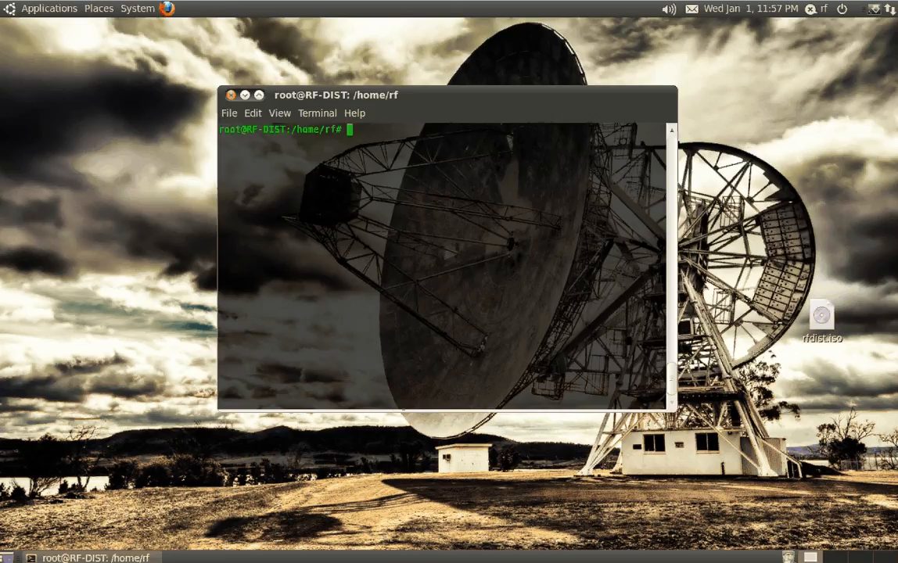
{"action": "type", "text": "souh"}
{"action": "type", "text": "dmodemconfi"}
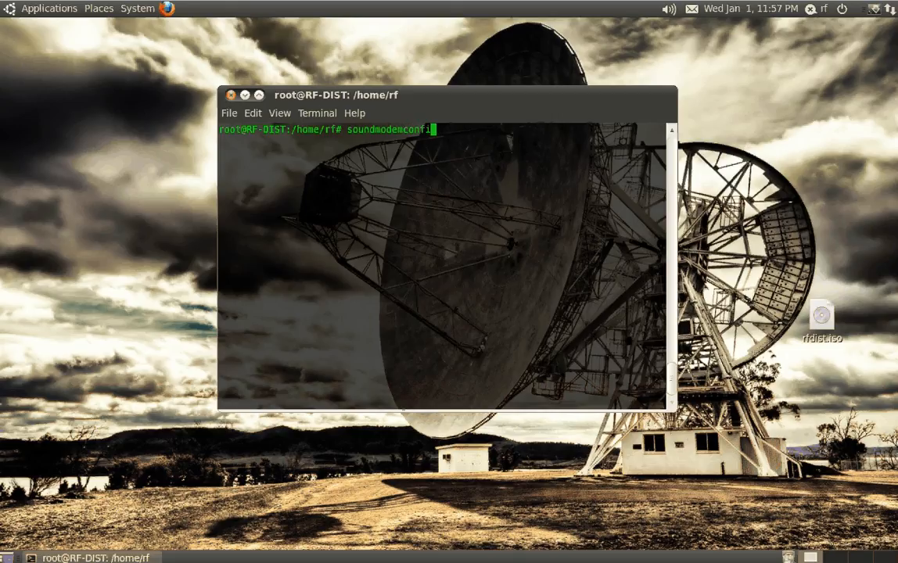
{"action": "type", "text": "g"}
{"action": "key", "text": "Return"}
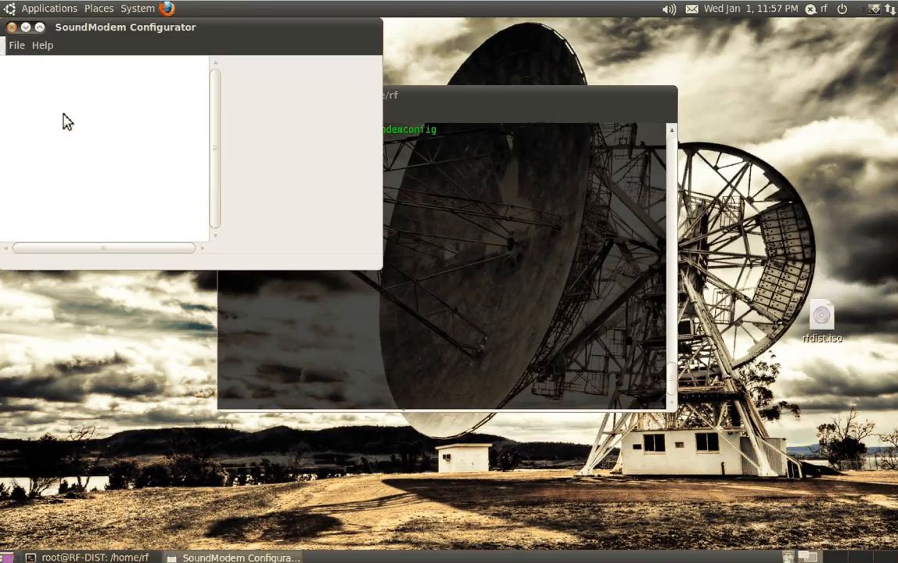
Create a new sound modem configuration named TestiGate
{"action": "left_click", "coordinate": [174, 163]}
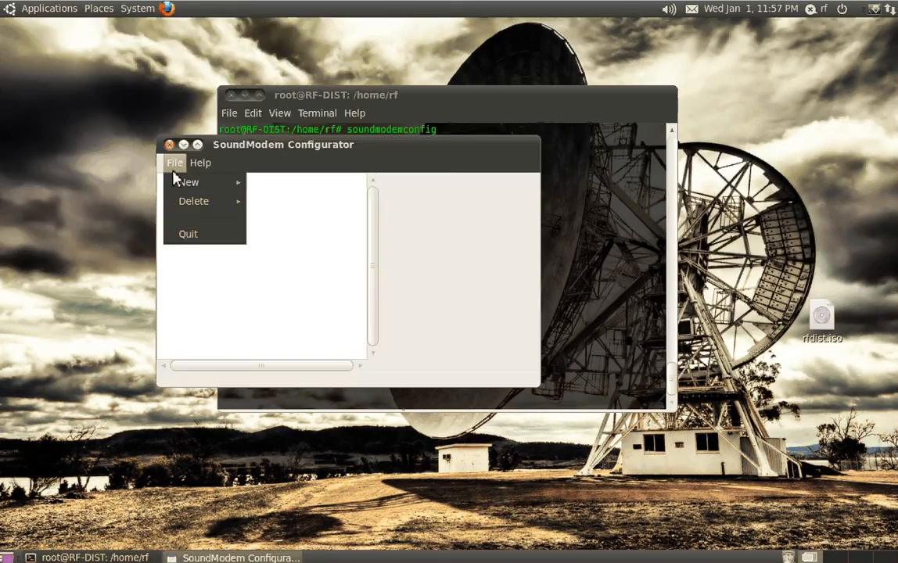
{"action": "left_click", "coordinate": [270, 182]}
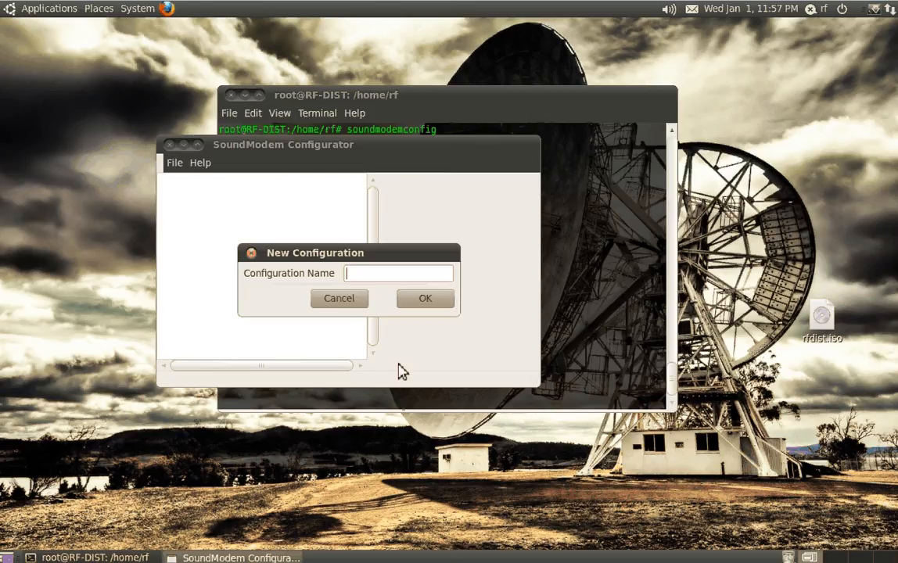
{"action": "type", "text": "TestiGate"}
{"action": "key", "text": "Return"}
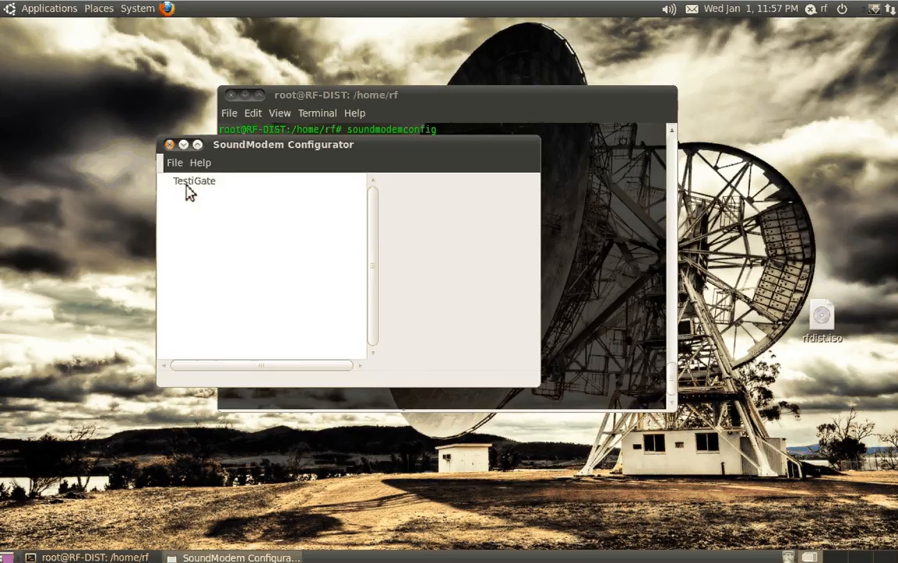
Set the TestiGate configuration's IO mode to alsa, with audio driver plughw:0,0 and PTT driver none
{"action": "left_click", "coordinate": [187, 185]}
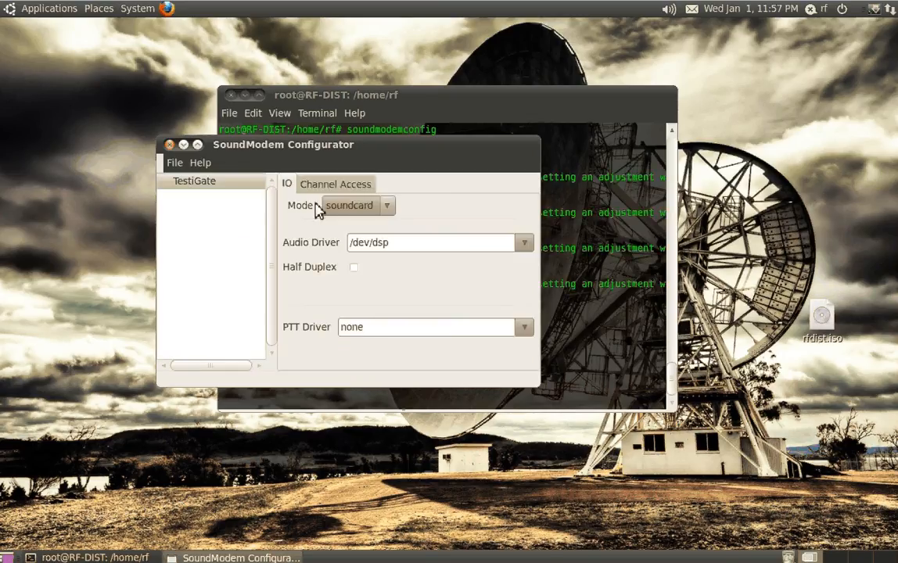
{"action": "left_click", "coordinate": [326, 208]}
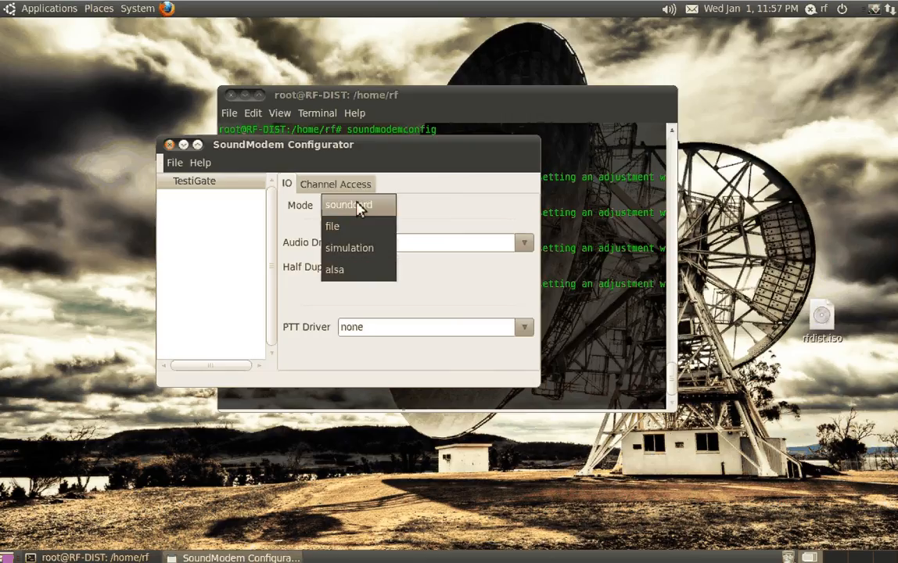
{"action": "left_click", "coordinate": [358, 272]}
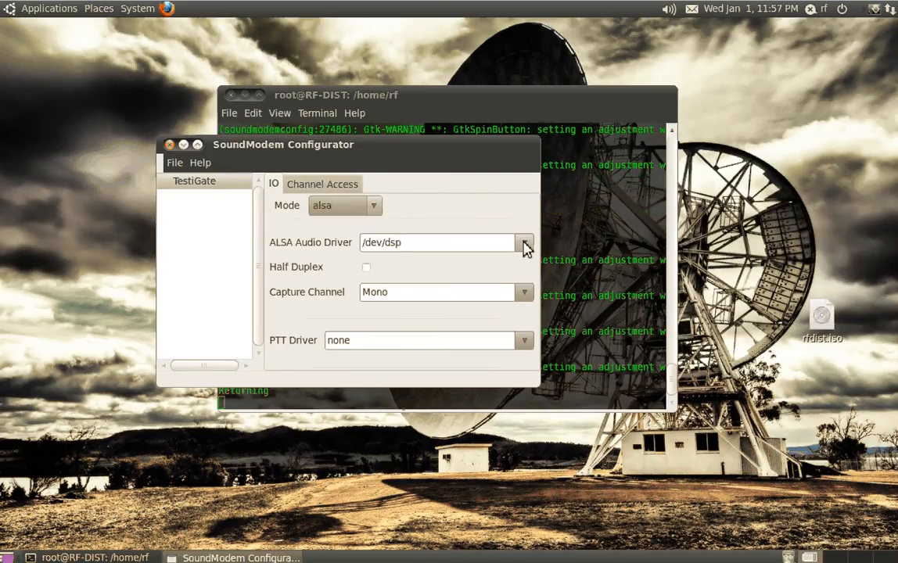
{"action": "left_click", "coordinate": [524, 244]}
{"action": "left_click", "coordinate": [419, 287]}
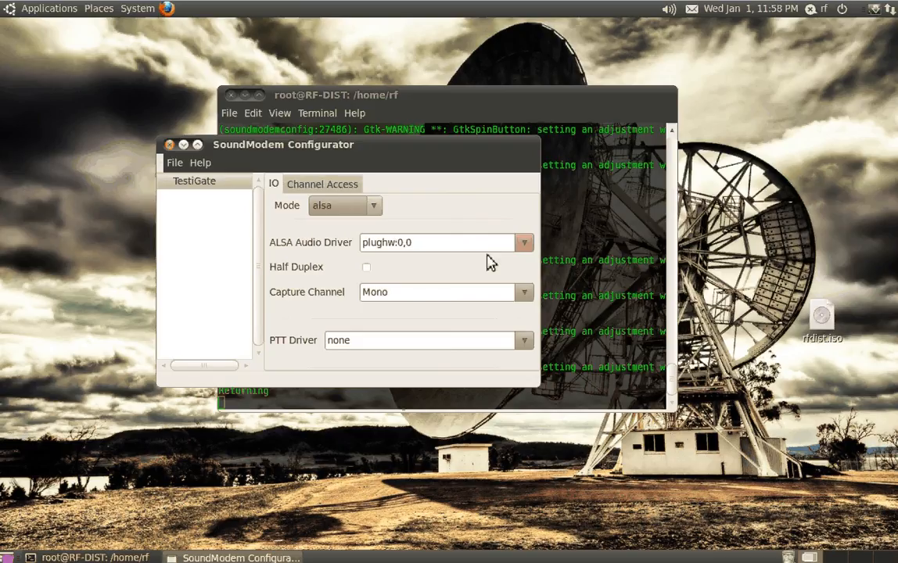
{"action": "left_click", "coordinate": [524, 341]}
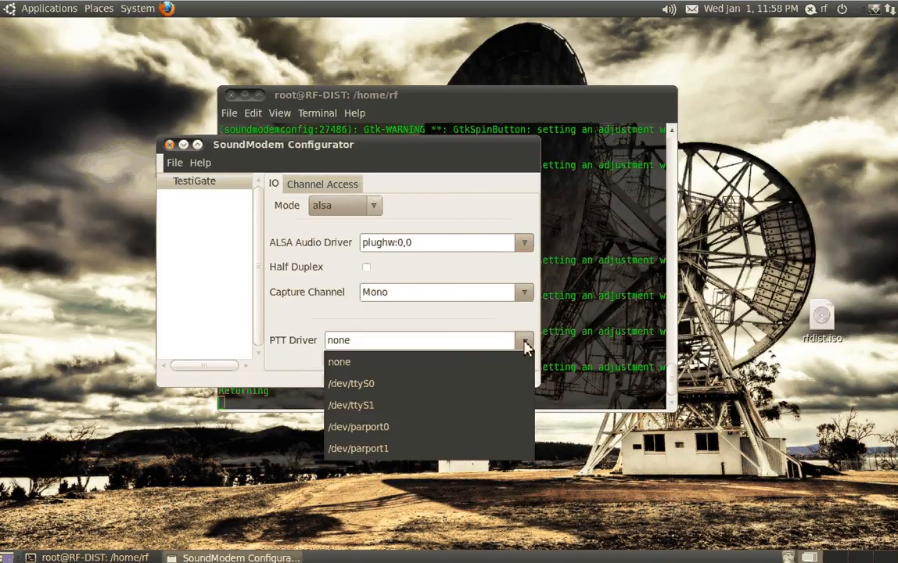
{"action": "left_click", "coordinate": [372, 364]}
Set TxDelay to 150 in TestiGate's channel access settings and return to its IO settings
{"action": "left_click", "coordinate": [316, 186]}
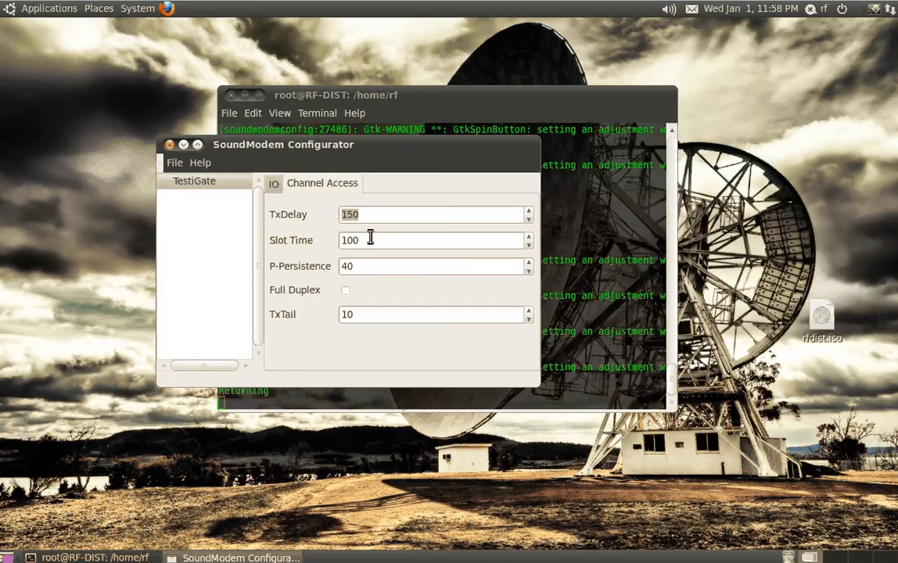
{"action": "type", "text": "1000"}
{"action": "key", "text": "BackSpace"}
{"action": "key", "text": "BackSpace"}
{"action": "key", "text": "BackSpace"}
{"action": "type", "text": "50"}
{"action": "left_click", "coordinate": [383, 249]}
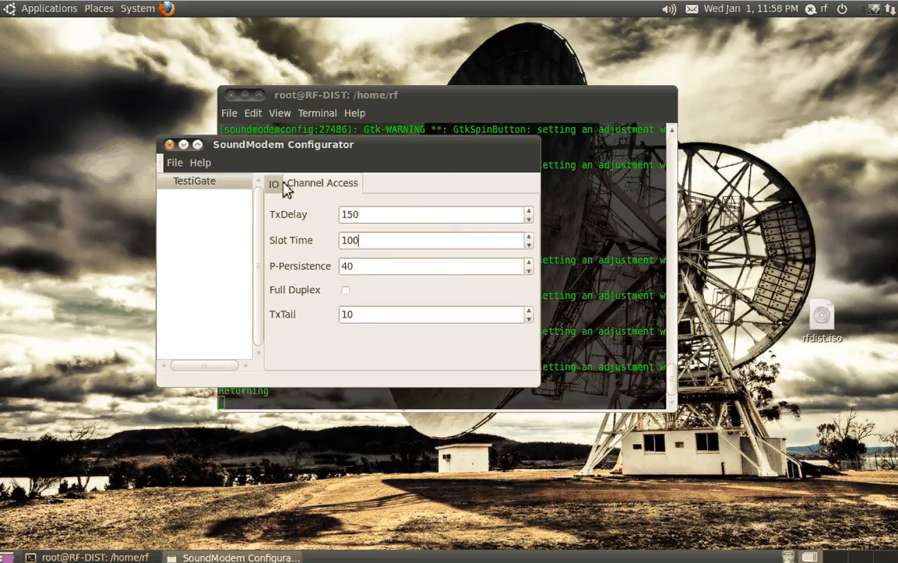
{"action": "left_click", "coordinate": [273, 185]}
Add a new channel to the TestiGate configuration
{"action": "left_click", "coordinate": [174, 162]}
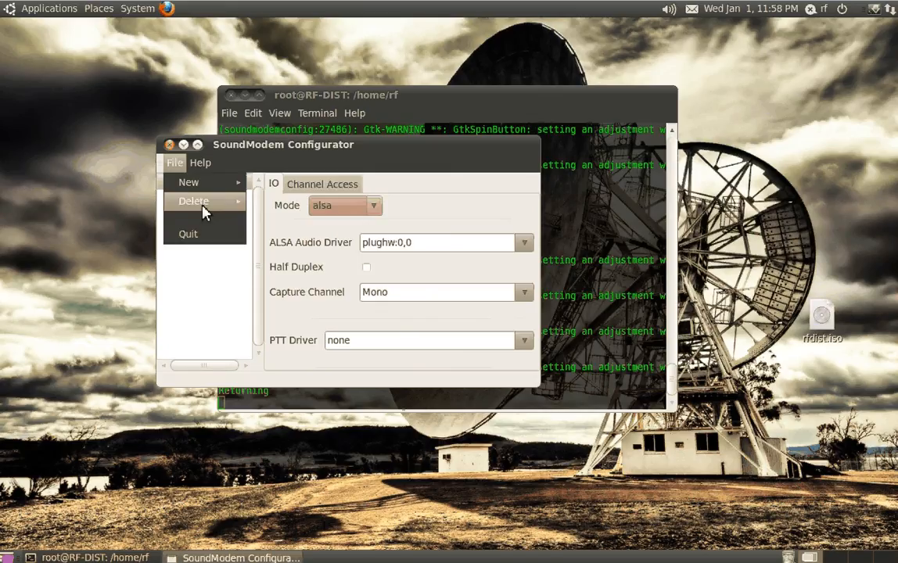
{"action": "mouse_move", "coordinate": [196, 182]}
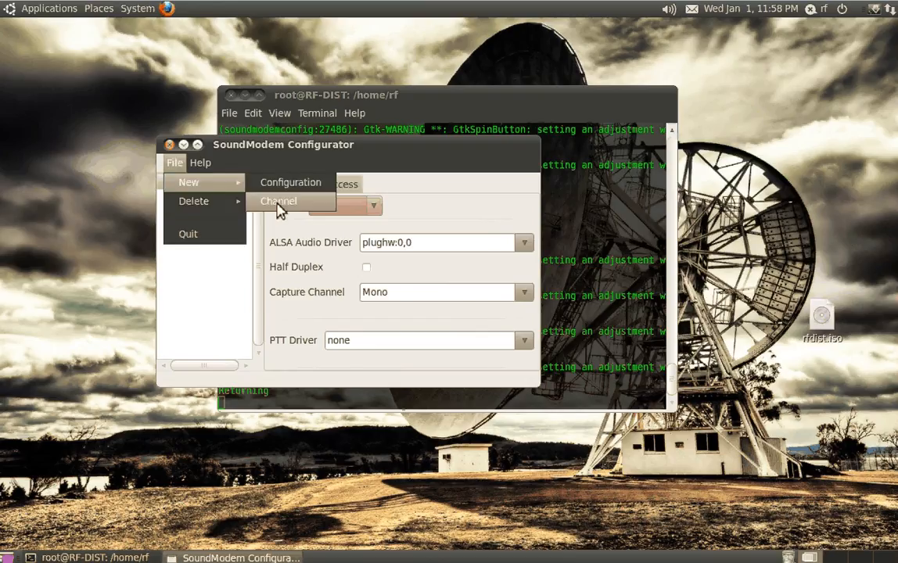
{"action": "left_click", "coordinate": [279, 205]}
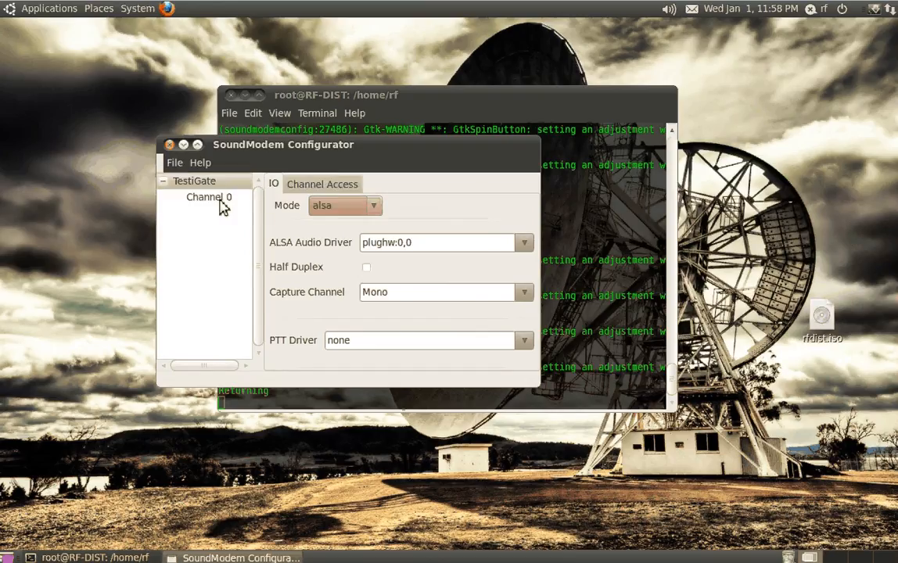
Set both the modulator and demodulator modes of Channel 0 to afsk
{"action": "left_click", "coordinate": [219, 200]}
{"action": "left_click", "coordinate": [327, 210]}
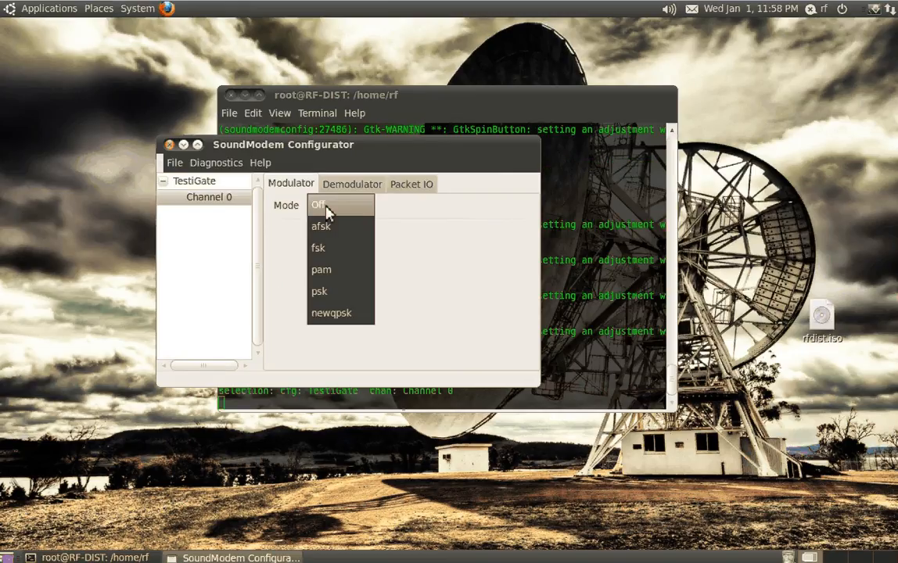
{"action": "left_click", "coordinate": [320, 226]}
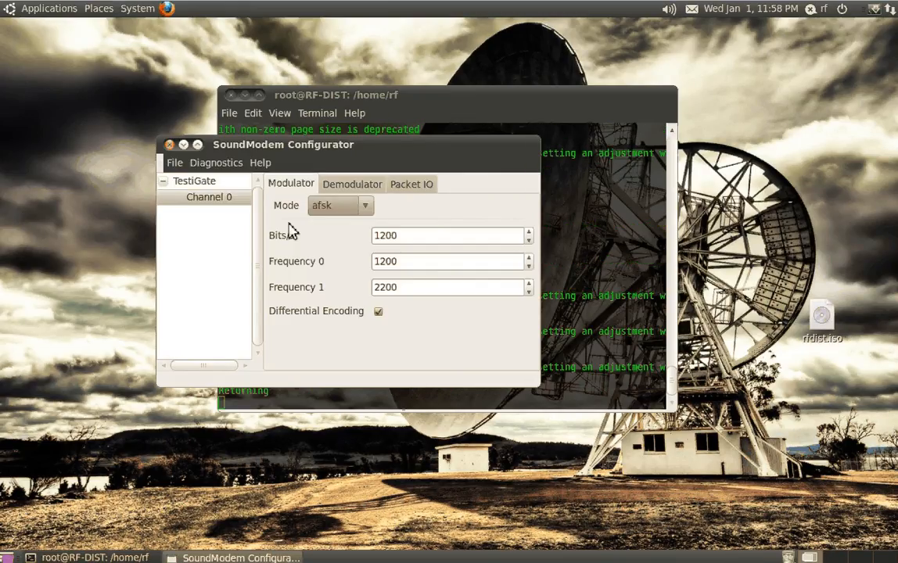
{"action": "left_click", "coordinate": [352, 184]}
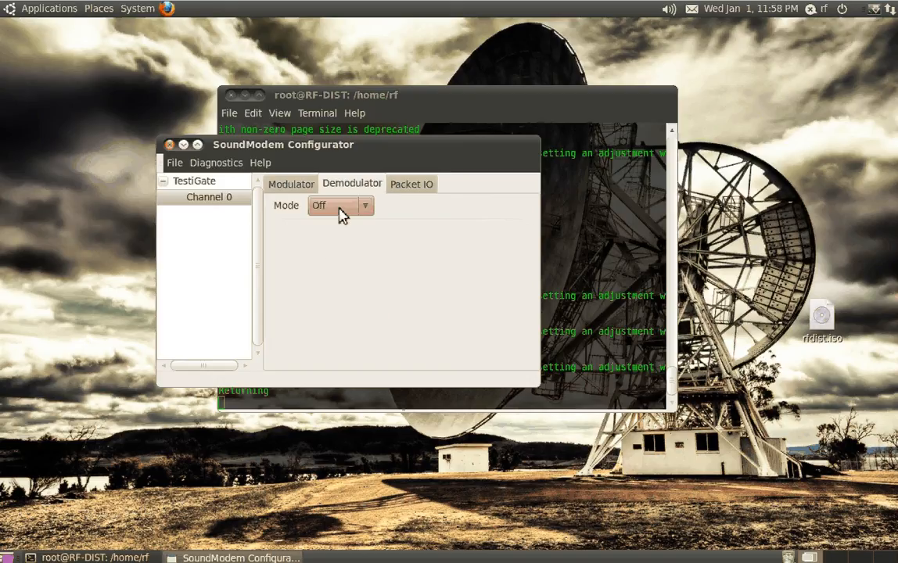
{"action": "scroll", "coordinate": [340, 216], "scroll_direction": "down", "scroll_amount": 1}
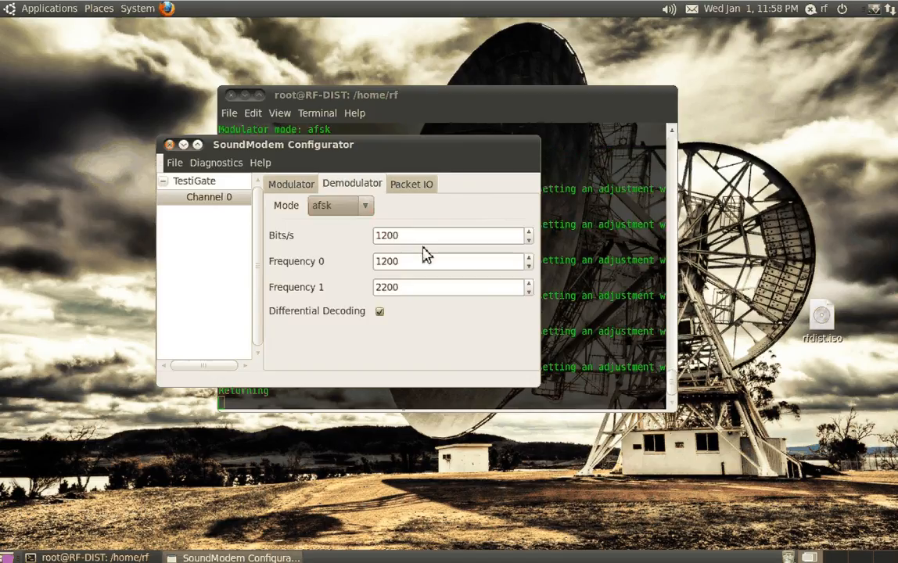
Set Channel 0's packet IO mode to MKISS with interface sm0, and enter the station's callsign
{"action": "left_click", "coordinate": [411, 185]}
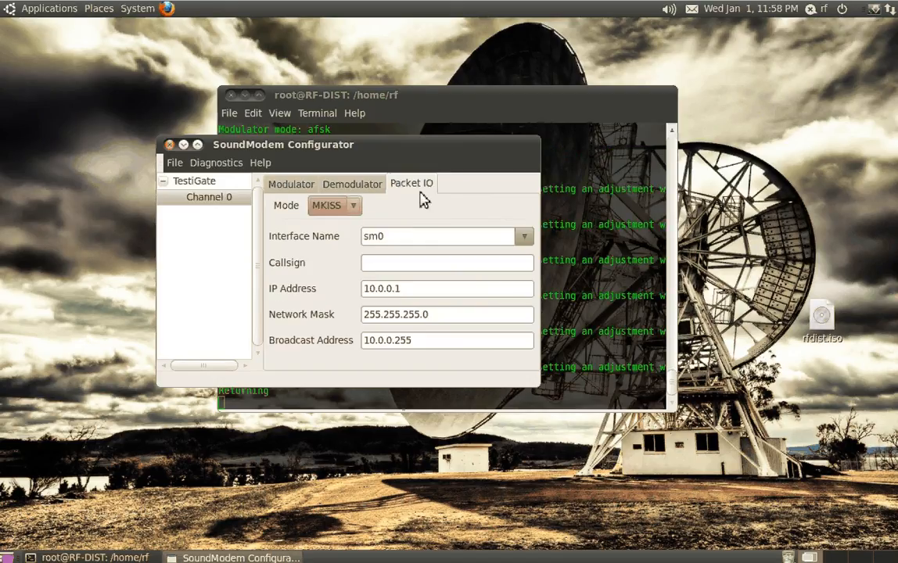
{"action": "left_click", "coordinate": [334, 205]}
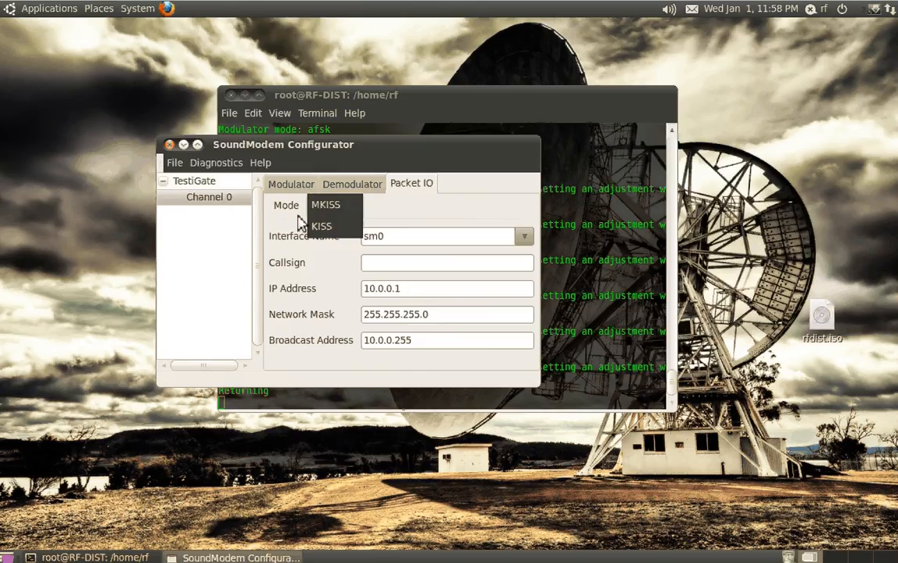
{"action": "left_click", "coordinate": [322, 226]}
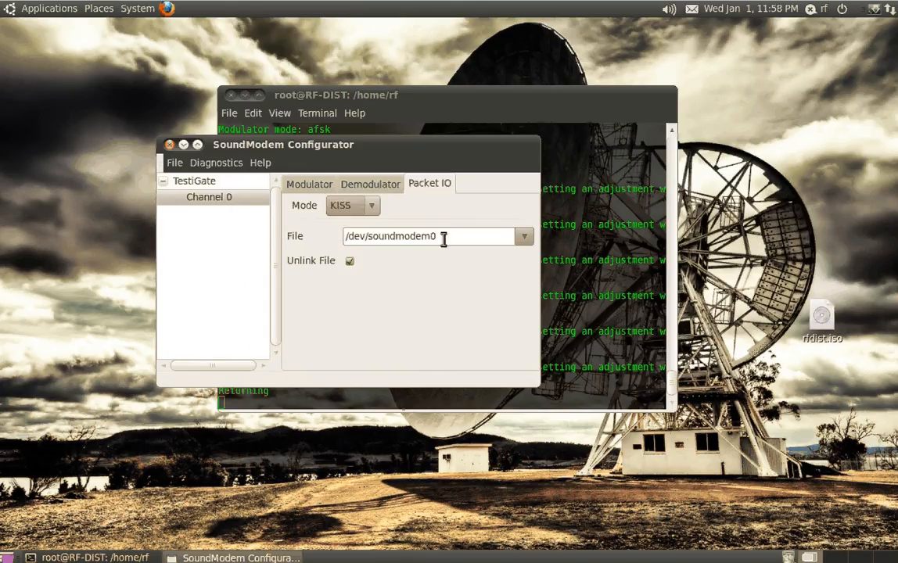
{"action": "left_click", "coordinate": [364, 205]}
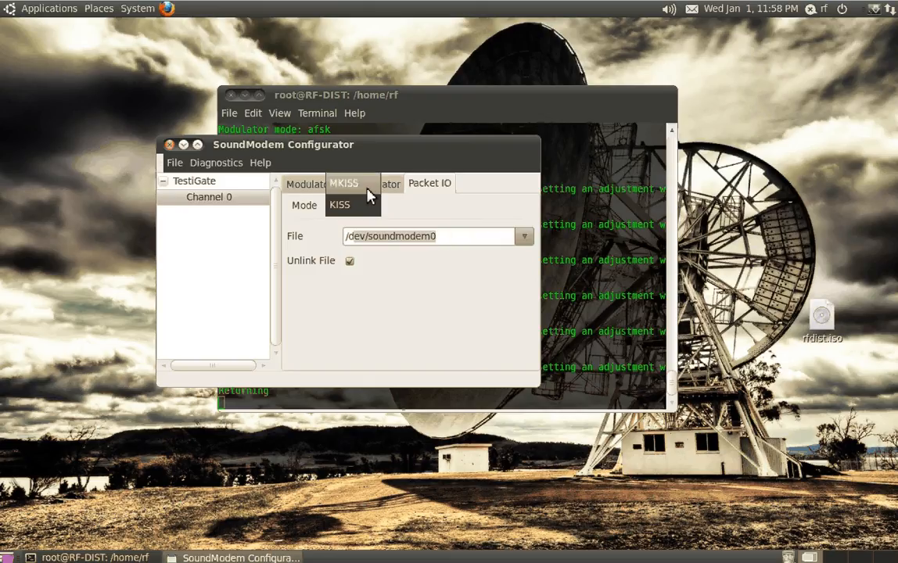
{"action": "left_click", "coordinate": [369, 185]}
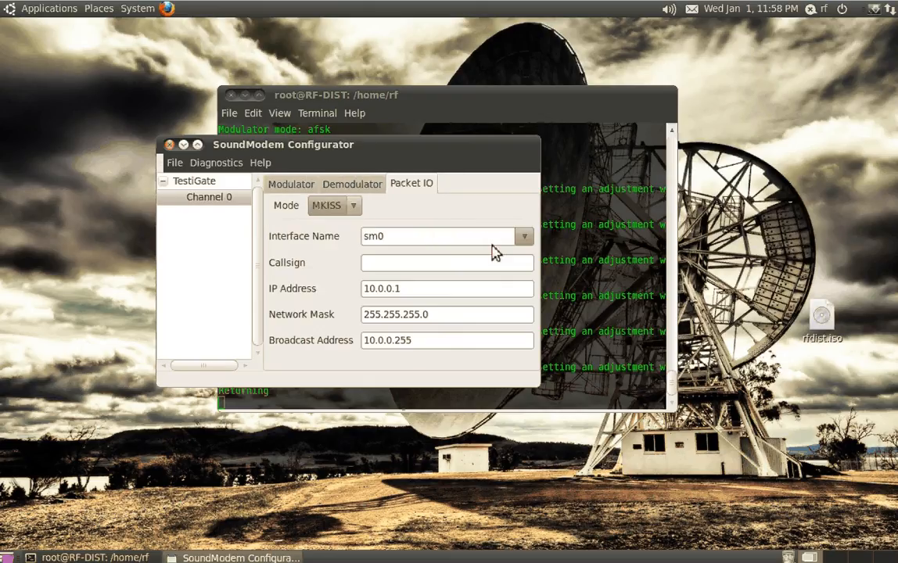
{"action": "left_click", "coordinate": [492, 244]}
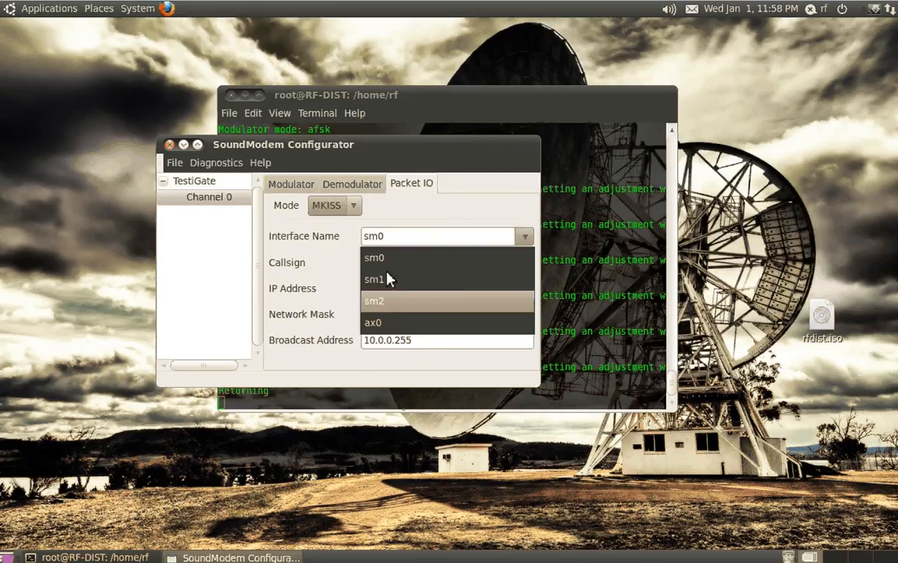
{"action": "left_click", "coordinate": [387, 263]}
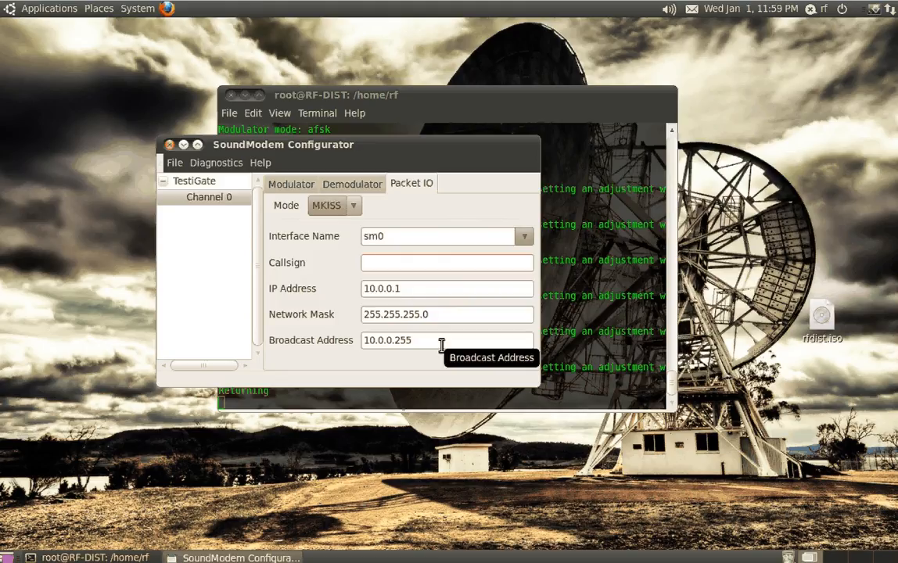
{"action": "type", "text": "kr0siv"}
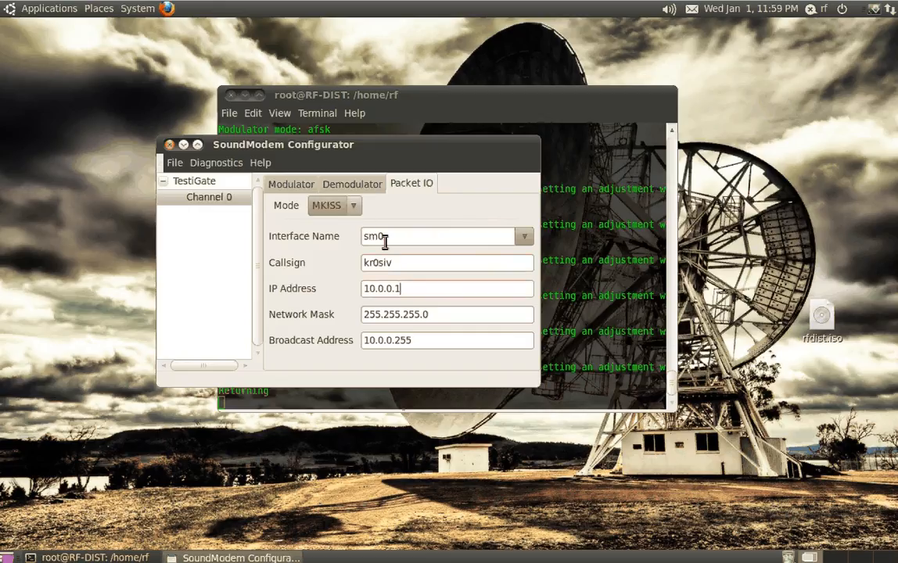
Test the PTT keying of the channel in the Scope diagnostic and close the scope
{"action": "left_click", "coordinate": [216, 162]}
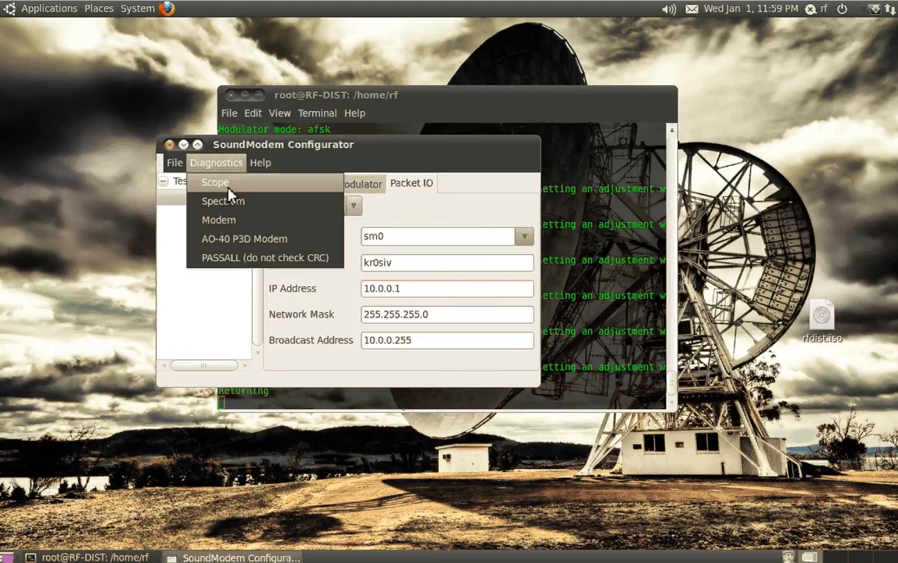
{"action": "left_click", "coordinate": [228, 187]}
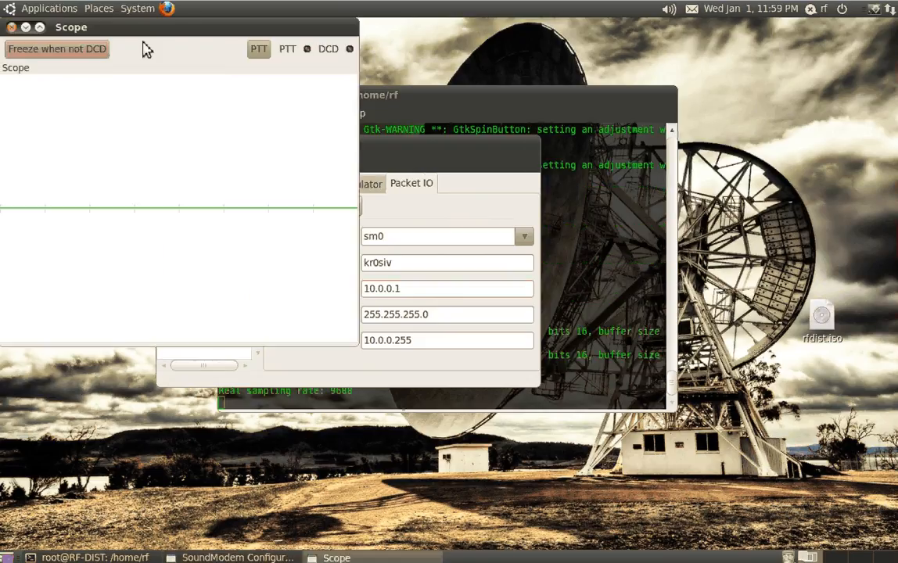
{"action": "left_click_drag", "start_coordinate": [143, 27], "coordinate": [263, 144]}
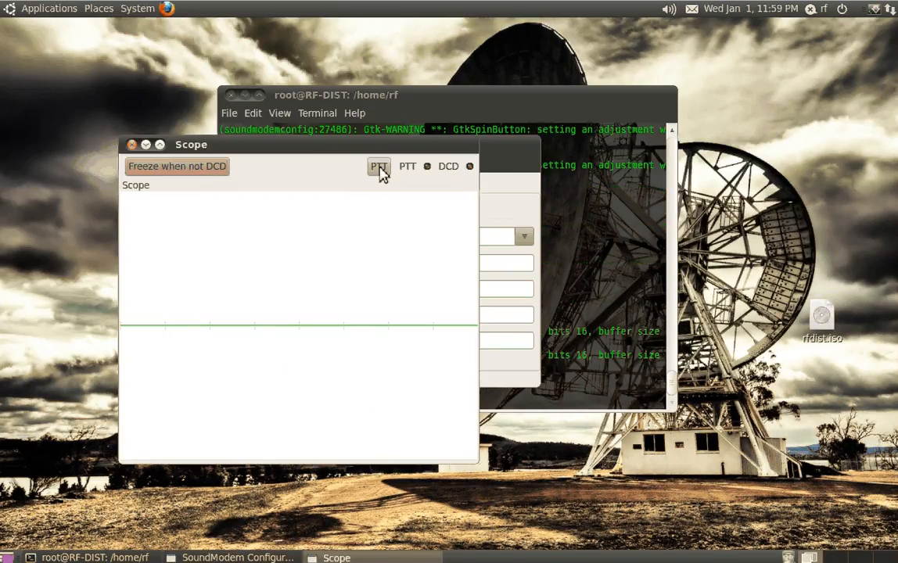
{"action": "left_click", "coordinate": [381, 173]}
{"action": "left_click", "coordinate": [384, 175]}
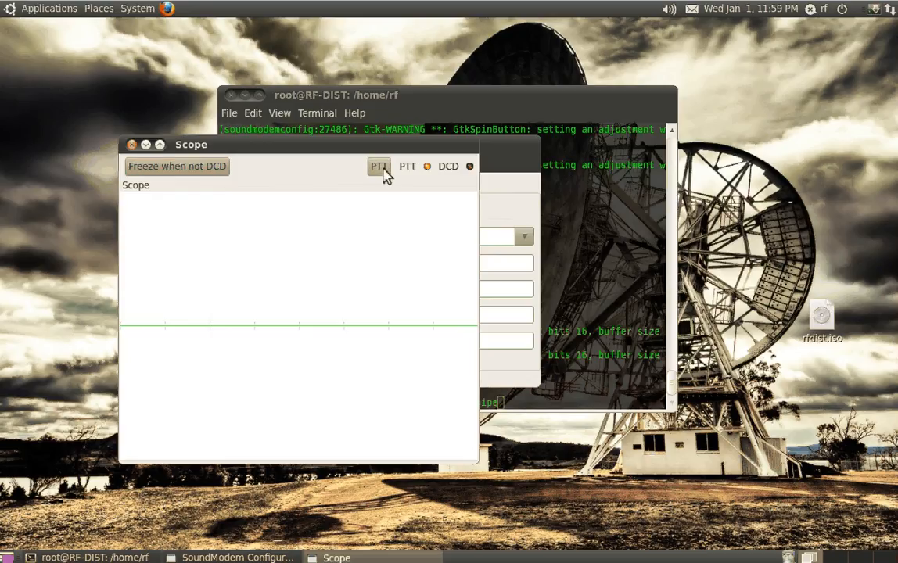
{"action": "left_click", "coordinate": [382, 174]}
{"action": "left_click", "coordinate": [132, 145]}
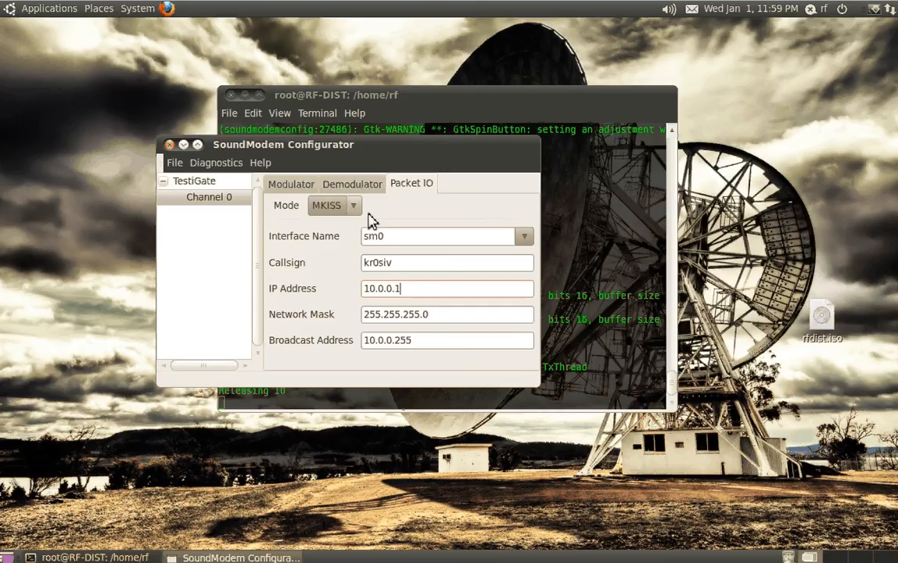
Return to the TestiGate configuration's IO settings and quit the SoundModem Configurator
{"action": "left_click", "coordinate": [202, 183]}
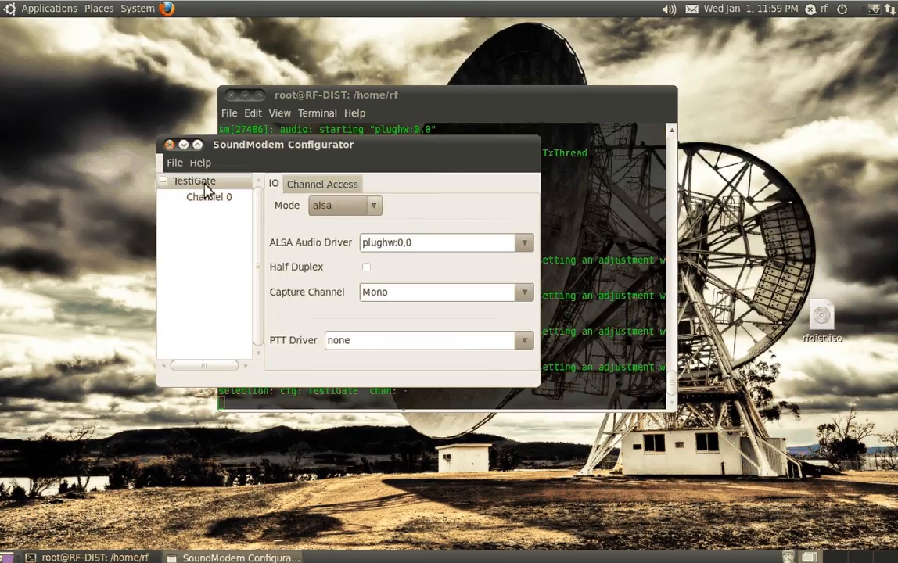
{"action": "left_click", "coordinate": [174, 162]}
{"action": "left_click", "coordinate": [189, 234]}
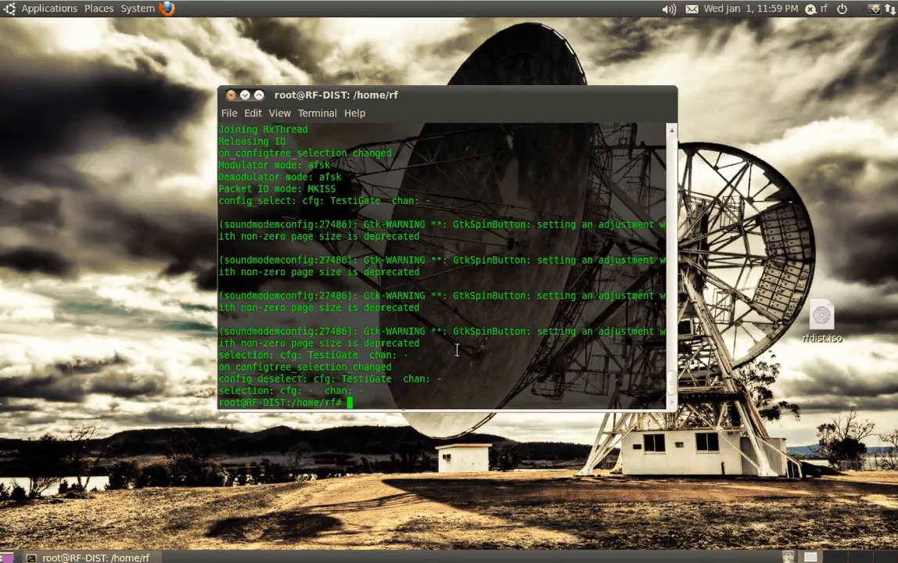
Clear the terminal and open /etc/ax25/axports in nano
{"action": "key", "text": "ctrl+l"}
{"action": "type", "text": "n"}
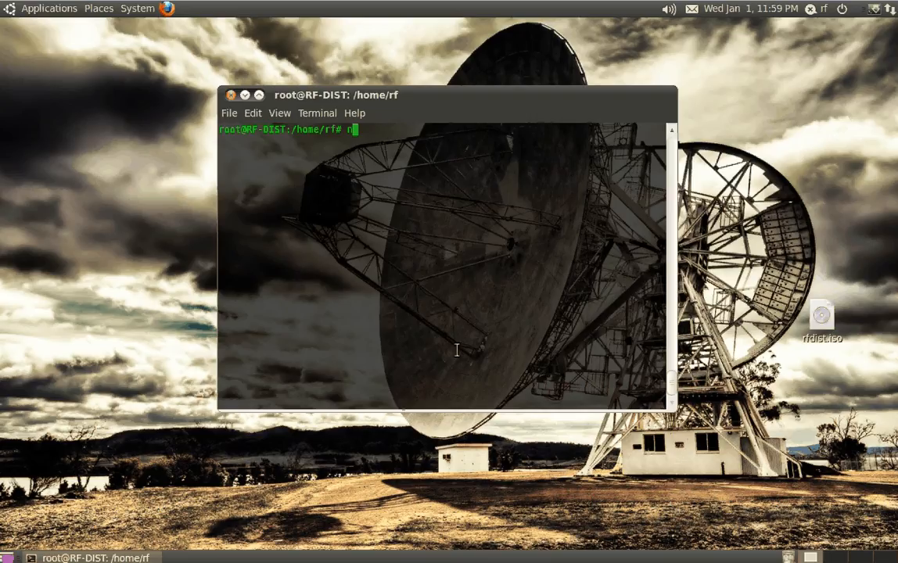
{"action": "type", "text": "ano /etc/ax25/ax25"}
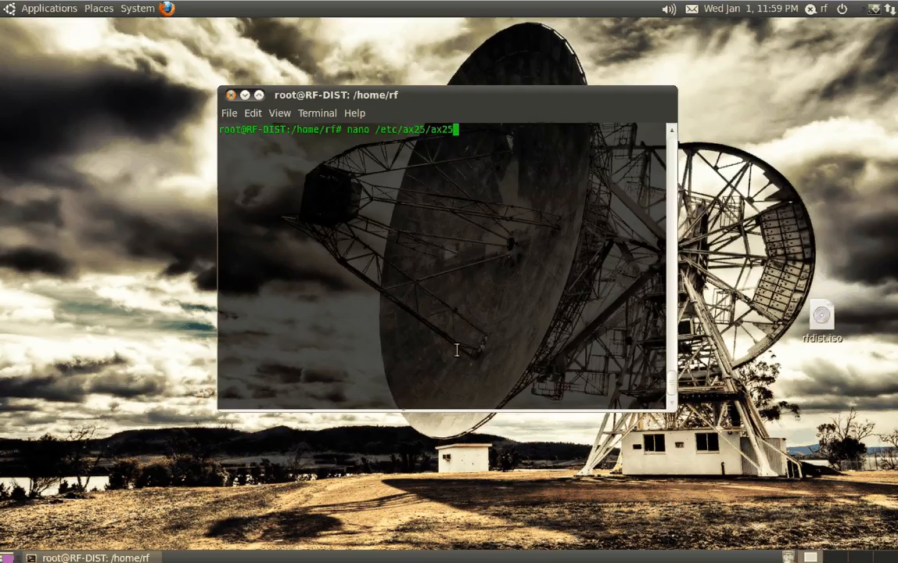
{"action": "type", "text": "ports"}
{"action": "key", "text": "BackSpace"}
{"action": "key", "text": "BackSpace"}
{"action": "key", "text": "BackSpace"}
{"action": "key", "text": "BackSpace"}
{"action": "key", "text": "BackSpace"}
{"action": "key", "text": "BackSpace"}
{"action": "key", "text": "BackSpace"}
{"action": "key", "text": "BackSpace"}
{"action": "key", "text": "BackSpace"}
{"action": "key", "text": "Tab"}
{"action": "key", "text": "Tab"}
{"action": "type", "text": "ax"}
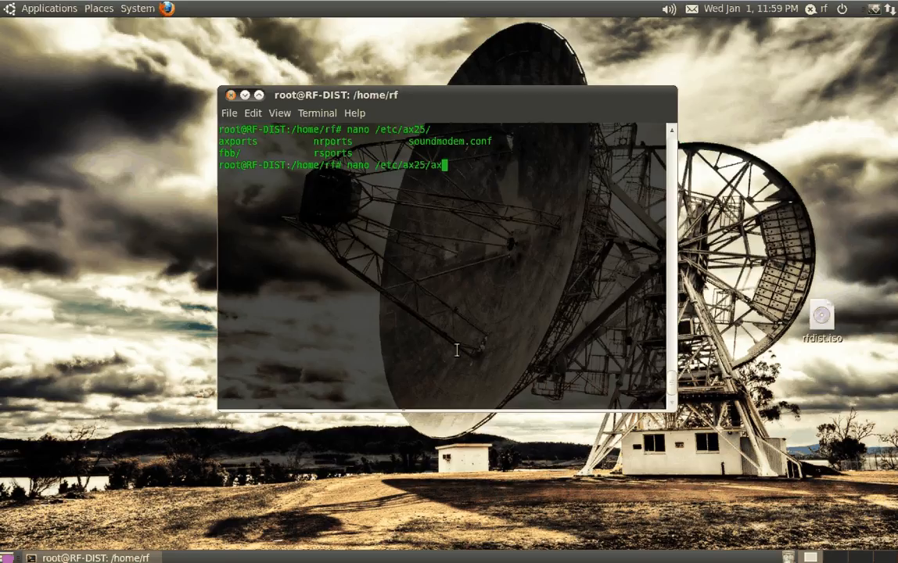
{"action": "key", "text": "Tab"}
{"action": "key", "text": "Return"}
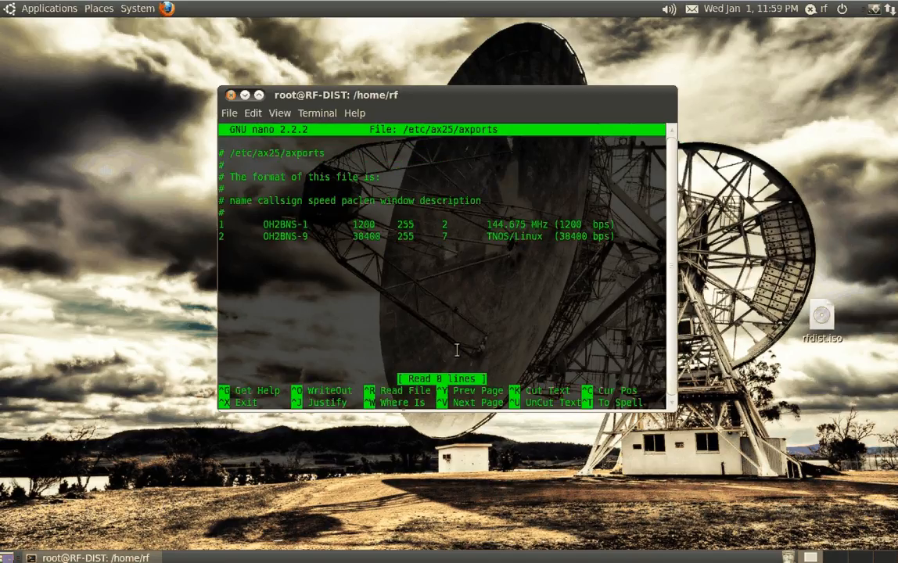
Start a new port line below the existing entries in axports with the name sm0 and the station's callsign
{"action": "key", "text": "Down"}
{"action": "key", "text": "Down"}
{"action": "key", "text": "Down"}
{"action": "key", "text": "Down"}
{"action": "key", "text": "Down"}
{"action": "key", "text": "Down"}
{"action": "key", "text": "Down"}
{"action": "key", "text": "Down"}
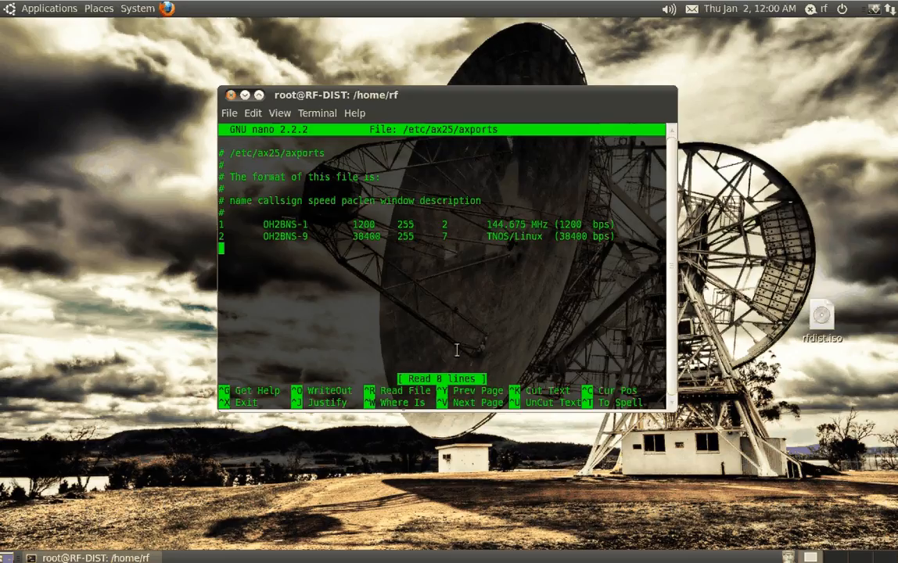
{"action": "type", "text": "sm0"}
{"action": "key", "text": "Tab"}
{"action": "type", "text": "KR"}
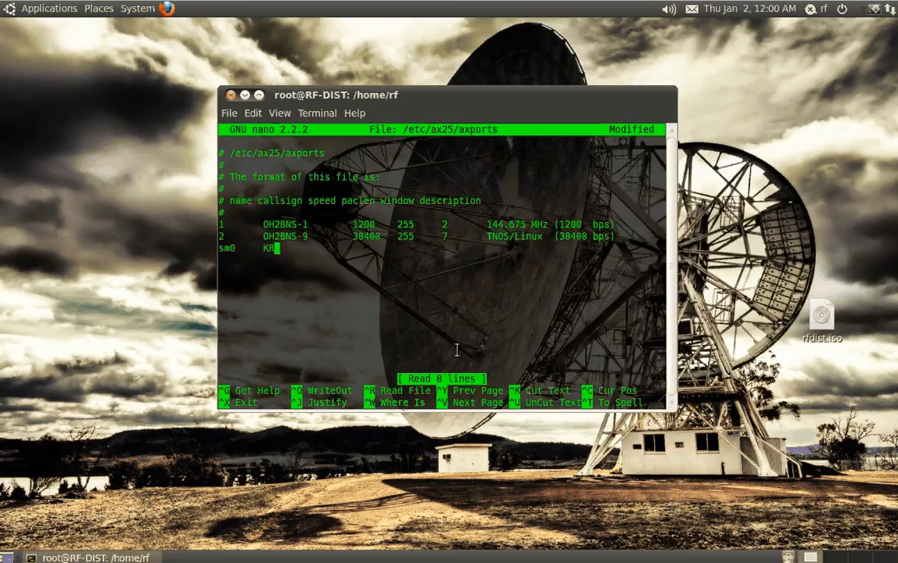
{"action": "type", "text": "0SIV"}
{"action": "key", "text": "Tab"}
{"action": "key", "text": "Tab"}
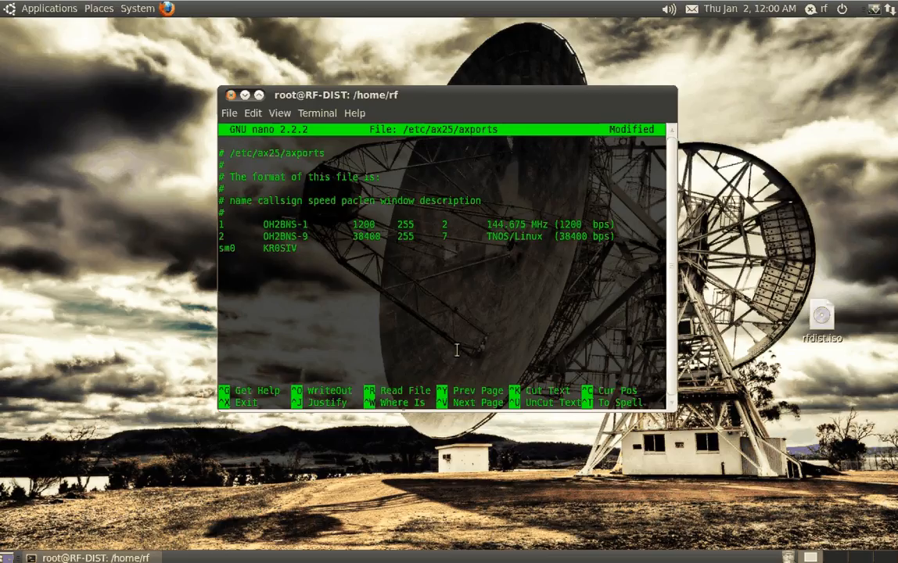
Complete the sm0 port line with speed 9600, paclen 256, window 7 and description 144.39 (APRS)
{"action": "type", "text": "9600"}
{"action": "key", "text": "Tab"}
{"action": "type", "text": "256"}
{"action": "key", "text": "Tab"}
{"action": "type", "text": "7"}
{"action": "key", "text": "Tab"}
{"action": "type", "text": "144.39 (ARPS"}
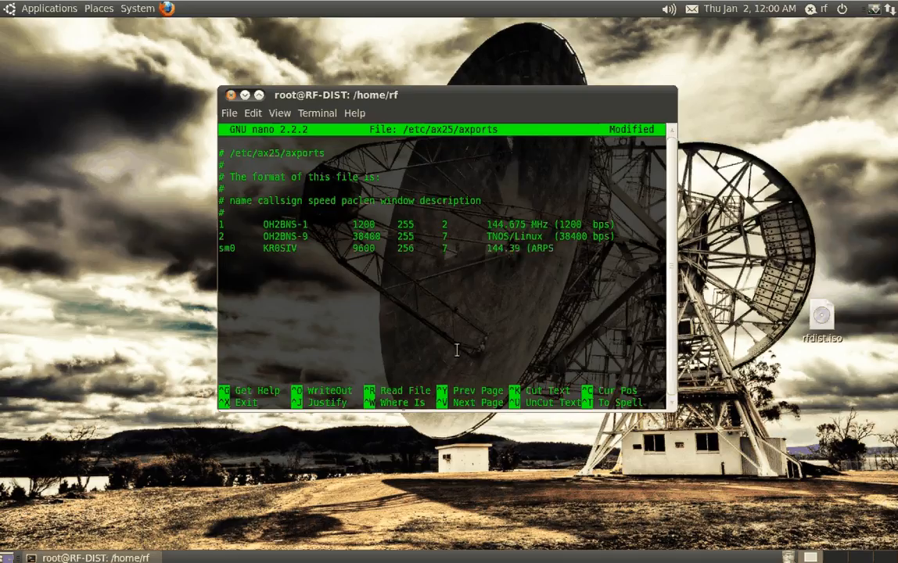
{"action": "type", "text": ")"}
Save the axports file under its existing name and exit nano
{"action": "key", "text": "ctrl+o"}
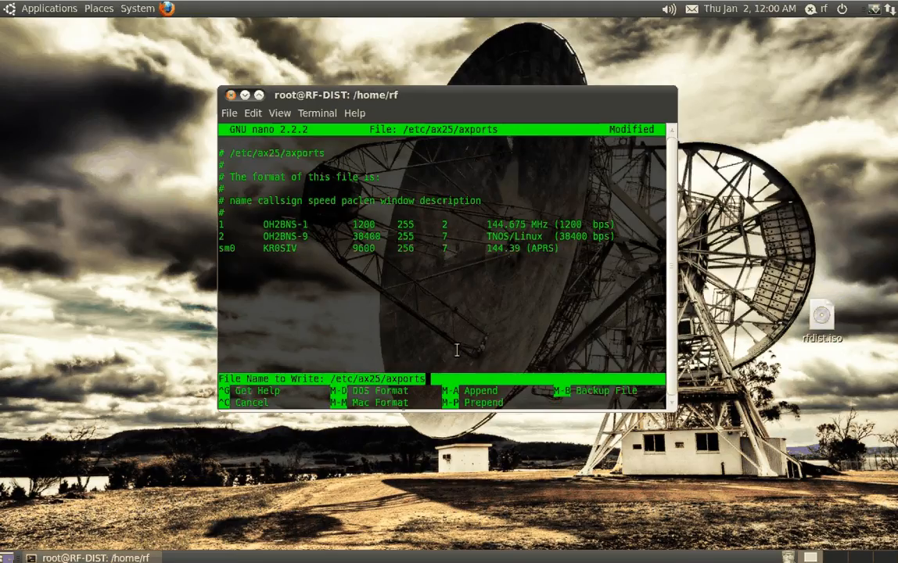
{"action": "key", "text": "Return"}
{"action": "key", "text": "ctrl+x"}
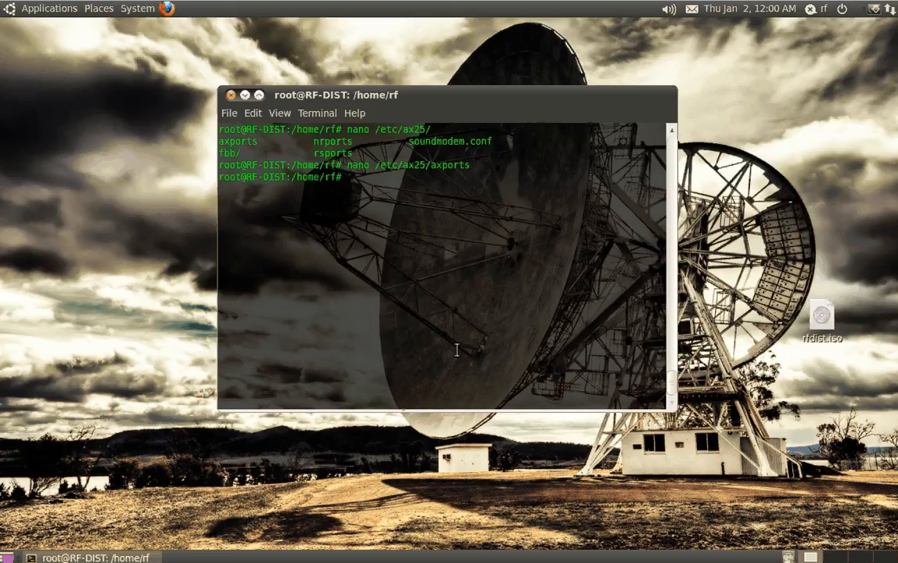
Clear the terminal and run soundmodem
{"action": "key", "text": "ctrl+l"}
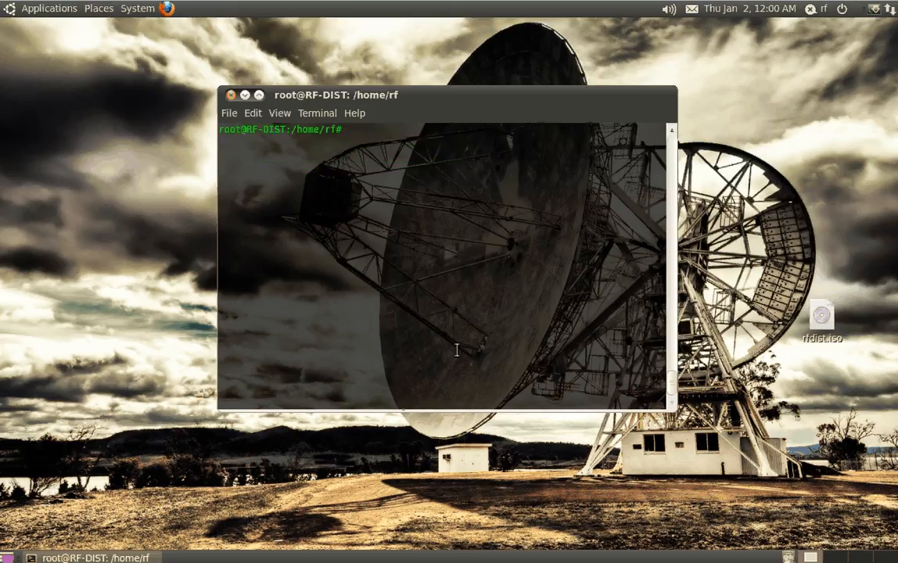
{"action": "type", "text": "soundmodem"}
{"action": "key", "text": "Return"}
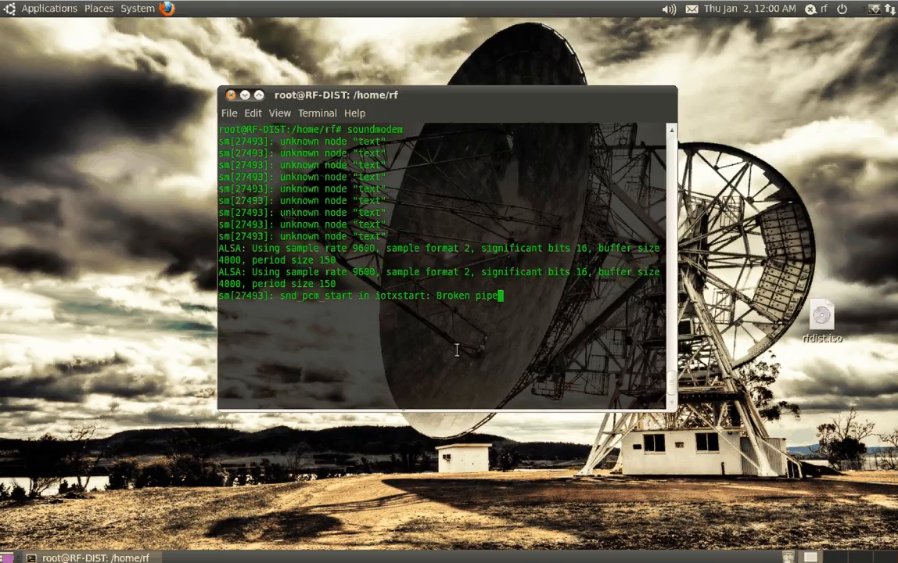
Start xastir from a second terminal in a root shell opened with sudo su, entering the account password
{"action": "key", "text": "ctrl+alt+t"}
{"action": "type", "text": "sudo s"}
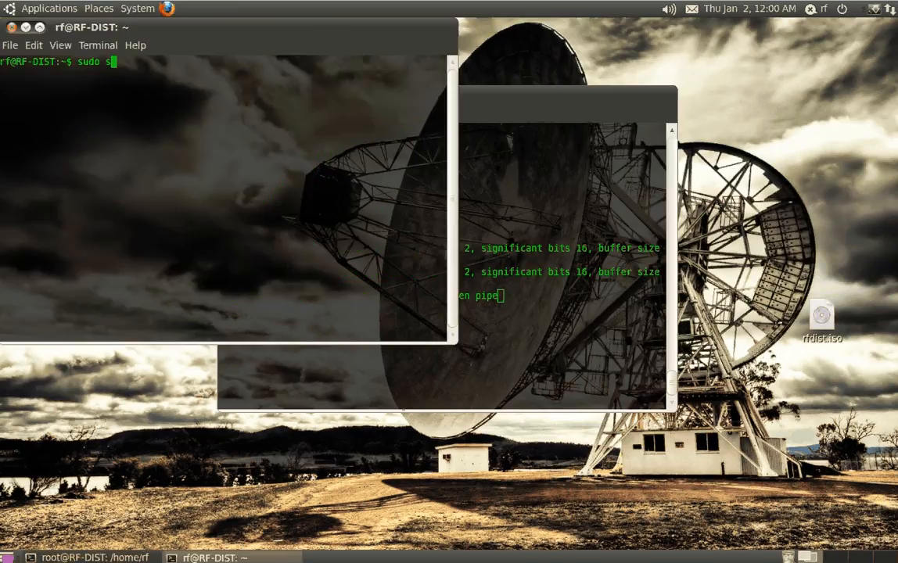
{"action": "type", "text": "u"}
{"action": "key", "text": "Return"}
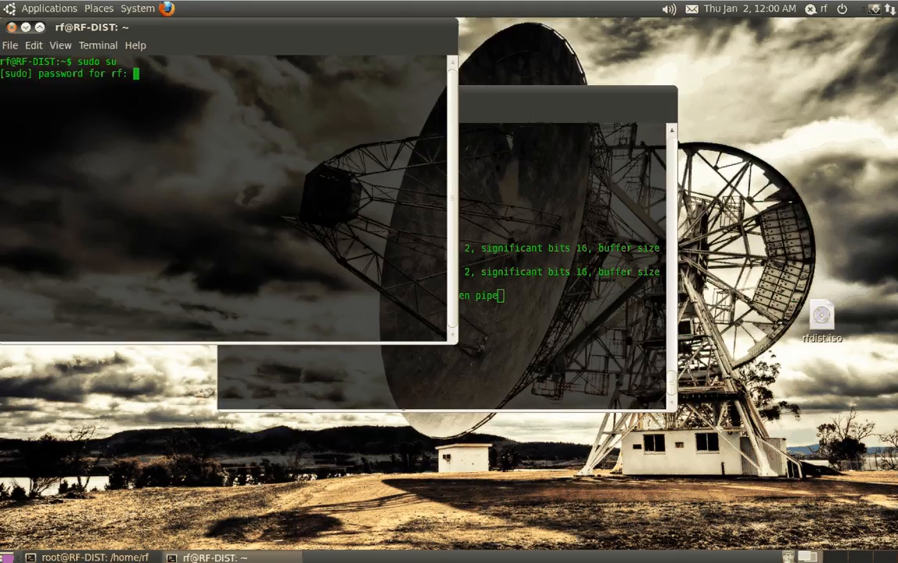
{"action": "key", "text": "Return"}
{"action": "key", "text": "ctrl+l"}
{"action": "type", "text": "xa"}
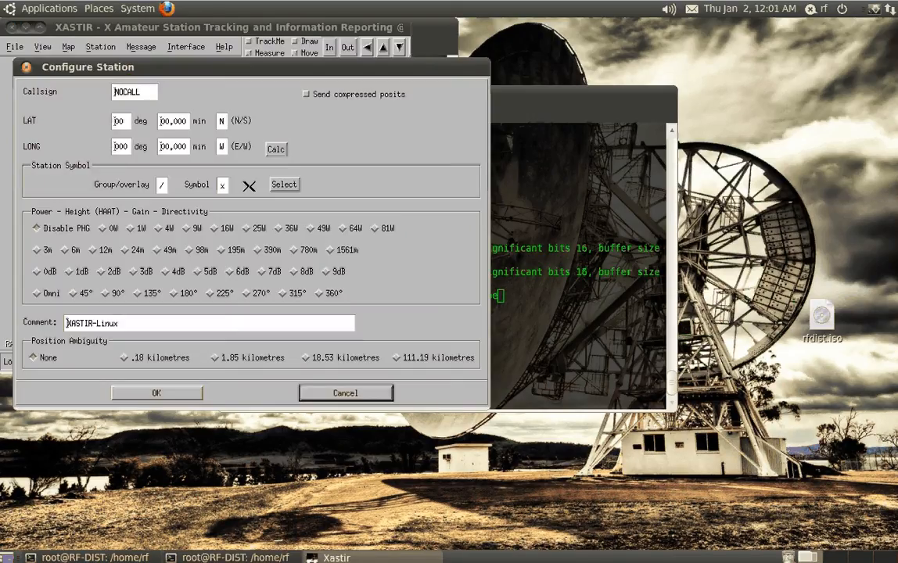
Replace the default callsign in the Configure Station dialog with the station's own callsign
{"action": "left_click", "coordinate": [143, 98]}
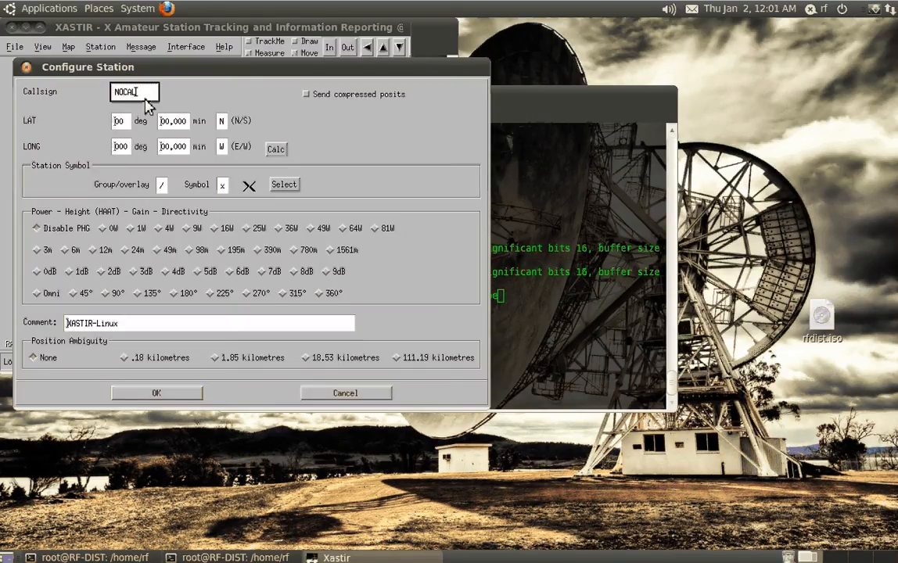
{"action": "key", "text": "BackSpace"}
{"action": "key", "text": "BackSpace"}
{"action": "key", "text": "BackSpace"}
{"action": "key", "text": "BackSpace"}
{"action": "key", "text": "BackSpace"}
{"action": "key", "text": "BackSpace"}
{"action": "type", "text": "KR0SIV"}
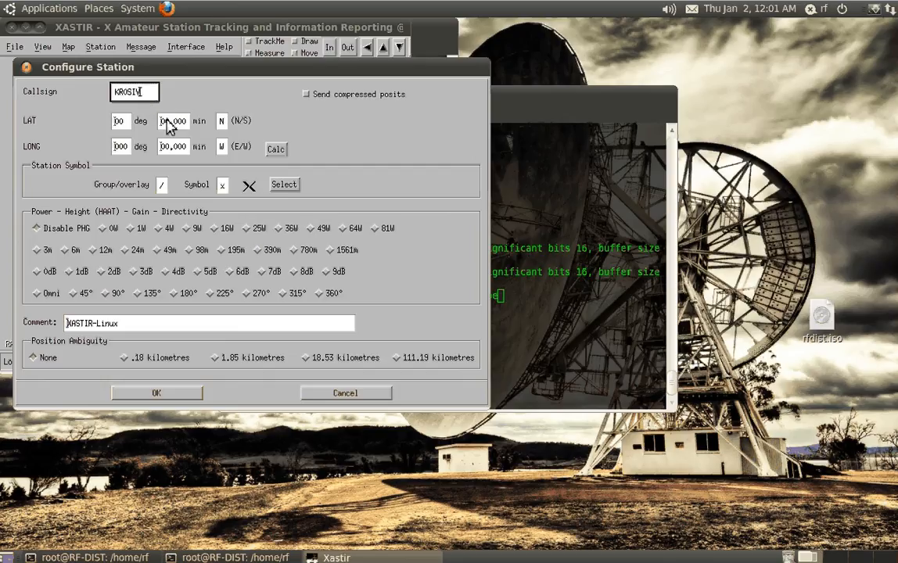
Set the station comment to TEST-STATION and accept the station configuration
{"action": "left_click", "coordinate": [139, 327]}
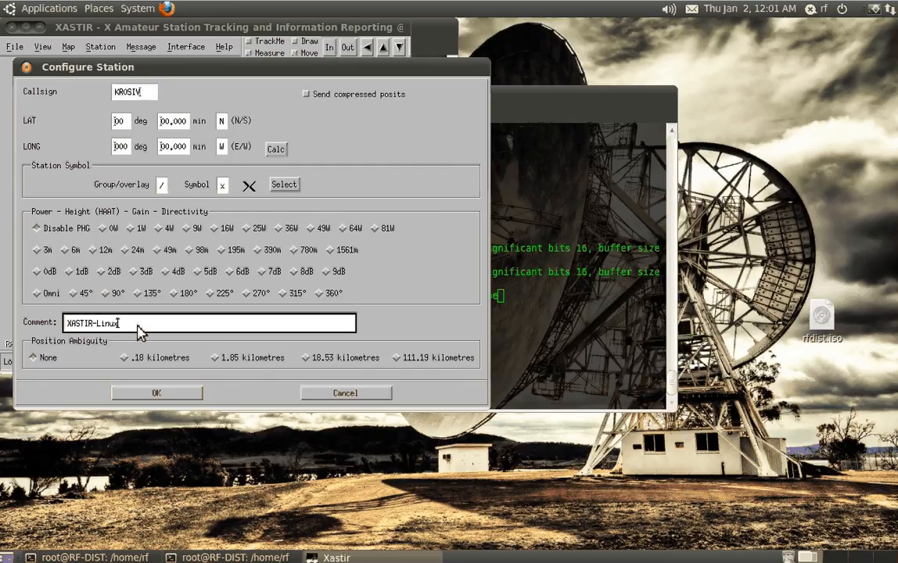
{"action": "key", "text": "BackSpace"}
{"action": "key", "text": "BackSpace"}
{"action": "key", "text": "BackSpace"}
{"action": "key", "text": "BackSpace"}
{"action": "key", "text": "BackSpace"}
{"action": "type", "text": "TEST-STATION"}
{"action": "key", "text": "Return"}
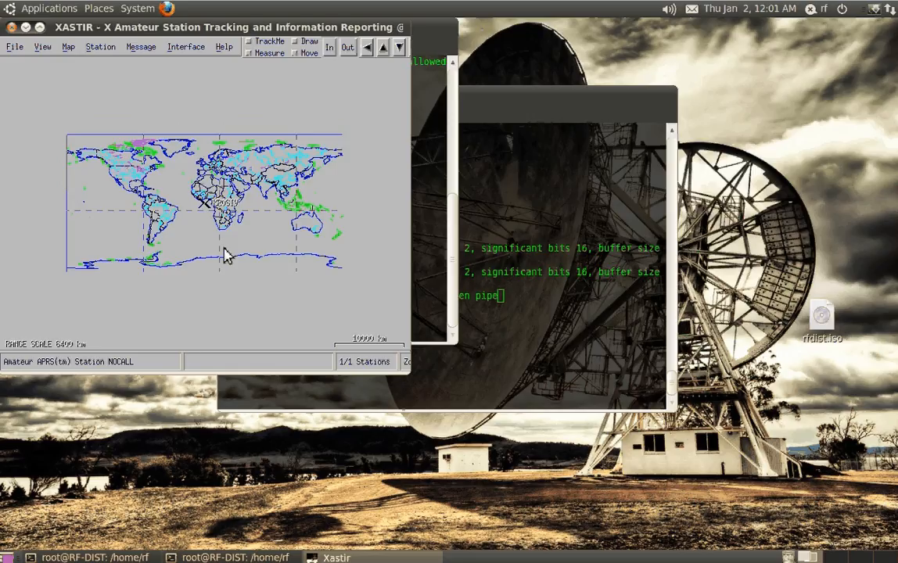
{"action": "left_click_drag", "start_coordinate": [197, 36], "coordinate": [283, 126]}
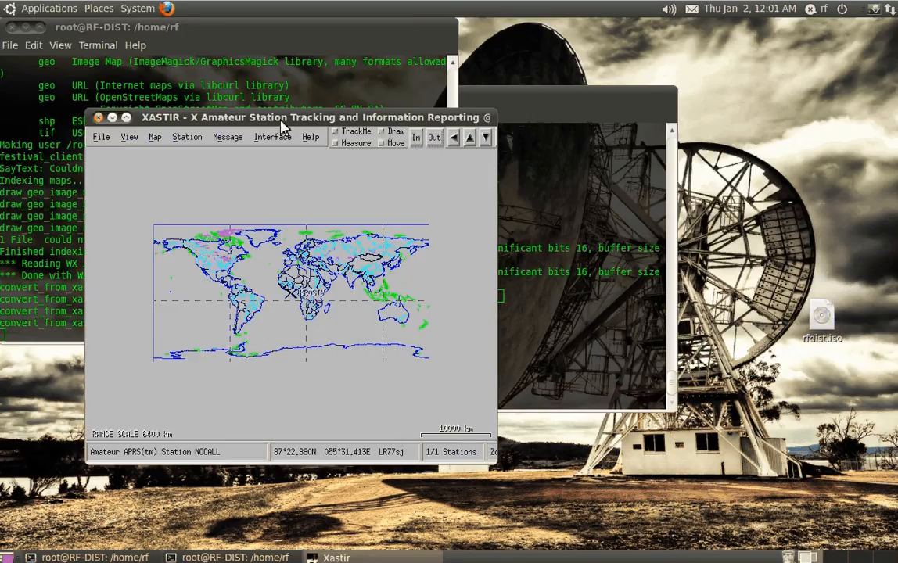
Add an Internet Server interface for rotate.aprs.net on port 14580 in Xastir's interface control
{"action": "left_click", "coordinate": [273, 137]}
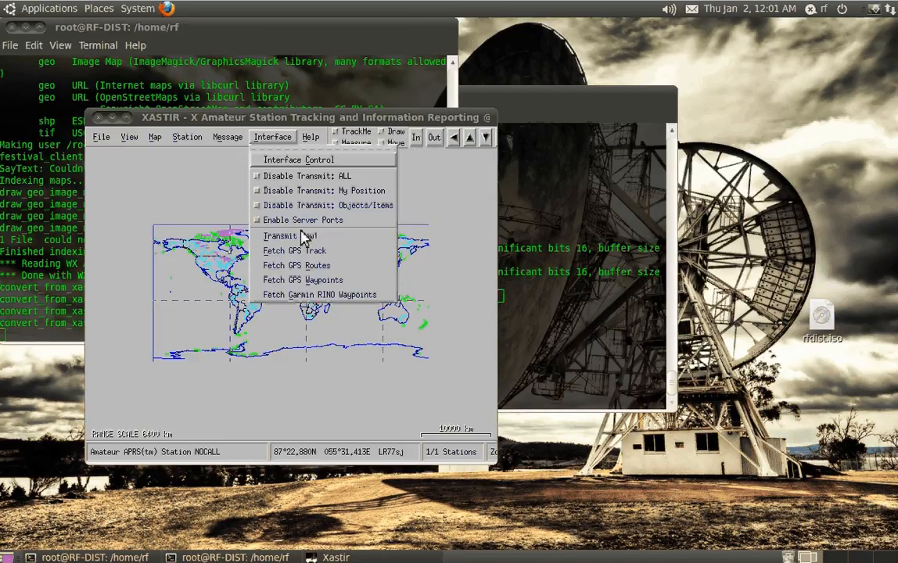
{"action": "left_click", "coordinate": [297, 160]}
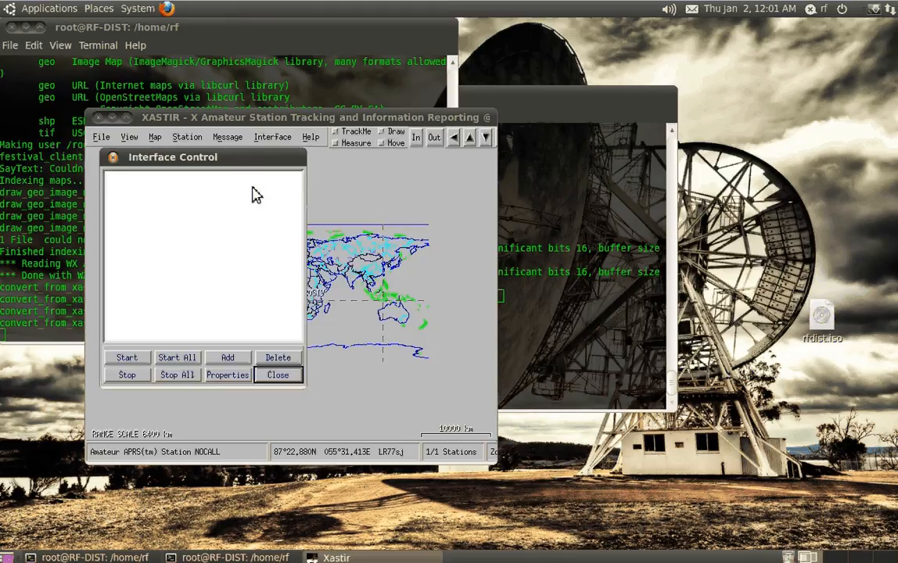
{"action": "left_click", "coordinate": [227, 357]}
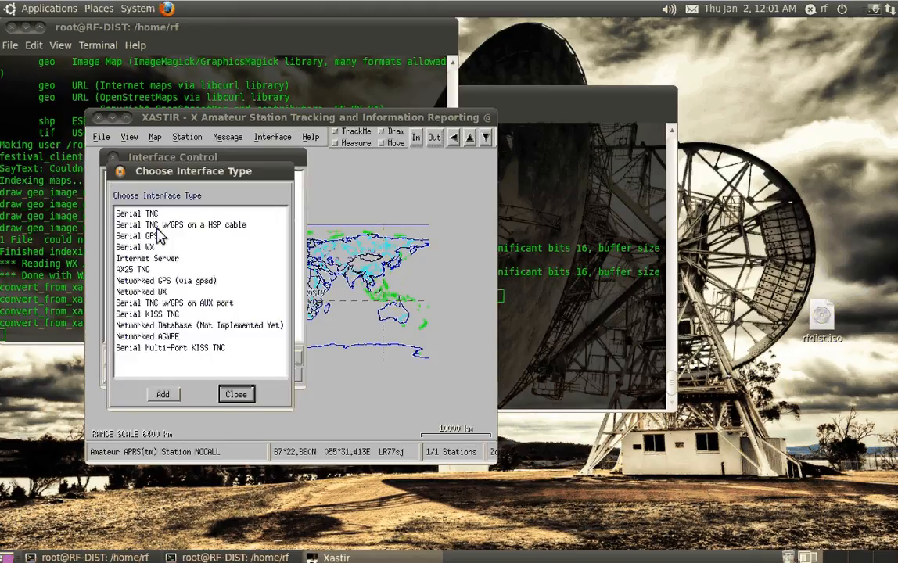
{"action": "double_click", "coordinate": [161, 259]}
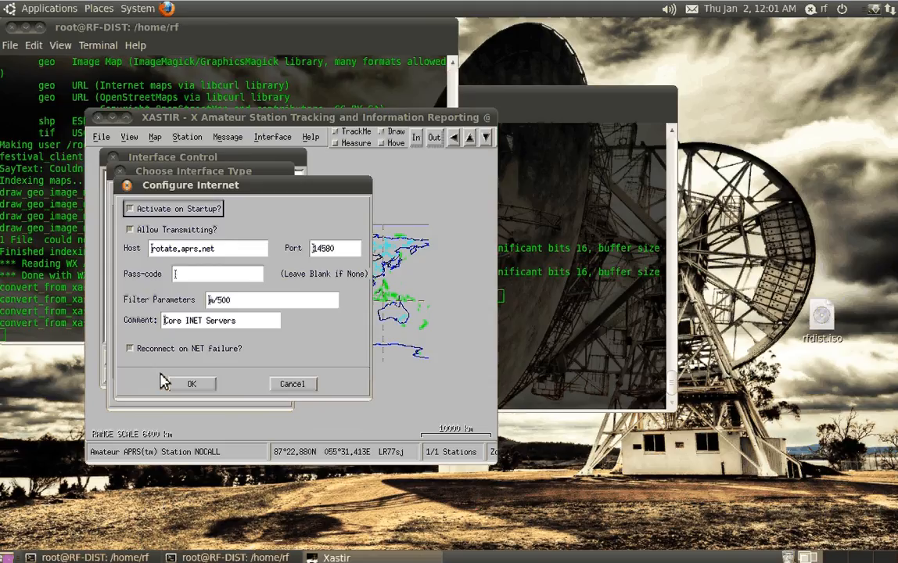
{"action": "left_click", "coordinate": [252, 276]}
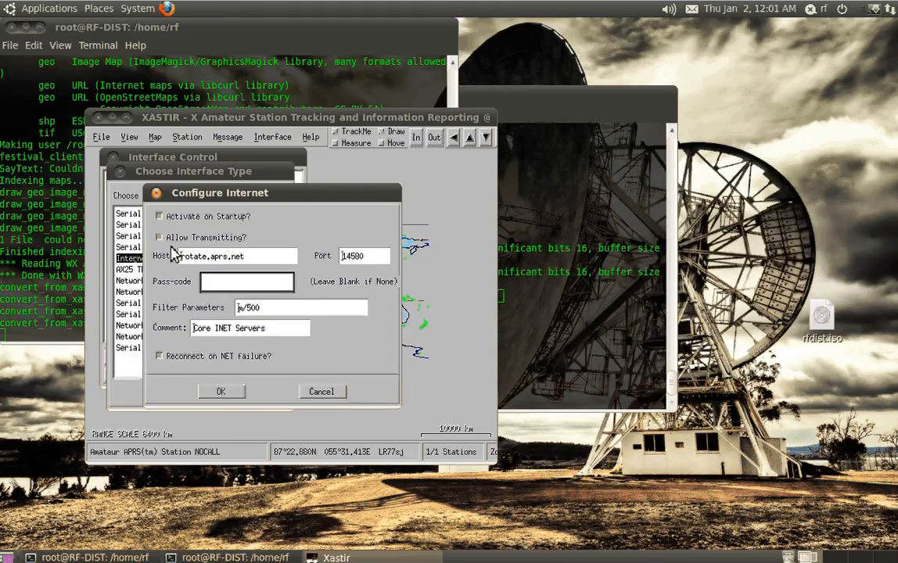
{"action": "key", "text": "Return"}
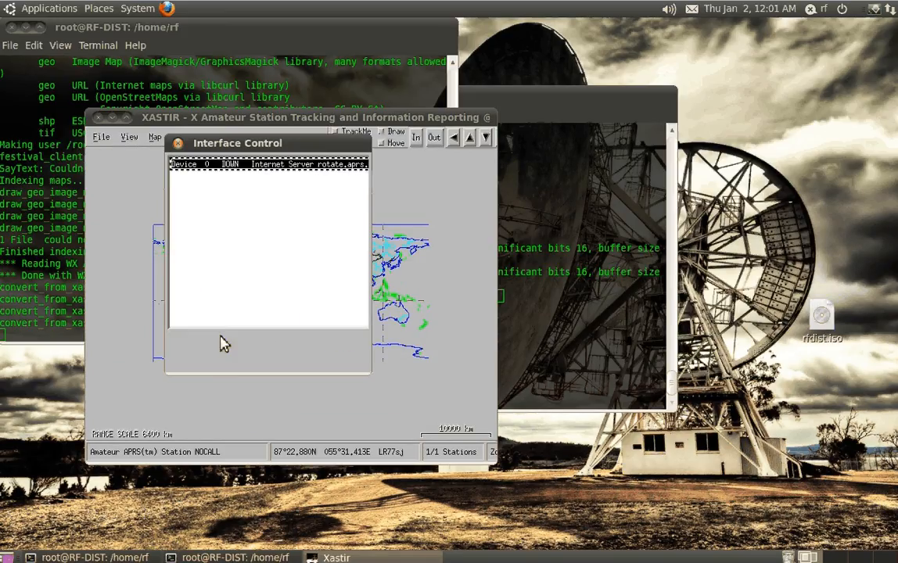
{"action": "left_click", "coordinate": [221, 338]}
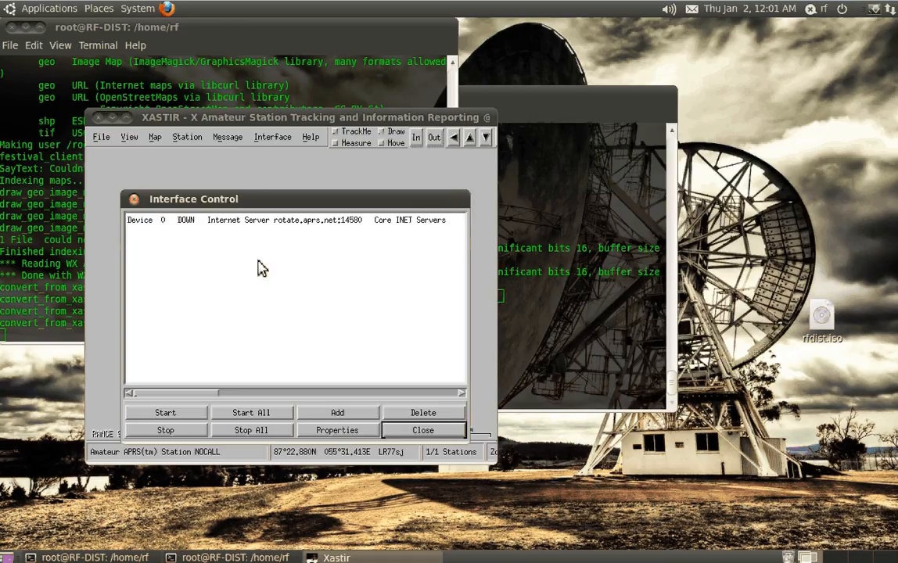
Delete the Internet Server interface from the interface list
{"action": "left_click", "coordinate": [353, 181]}
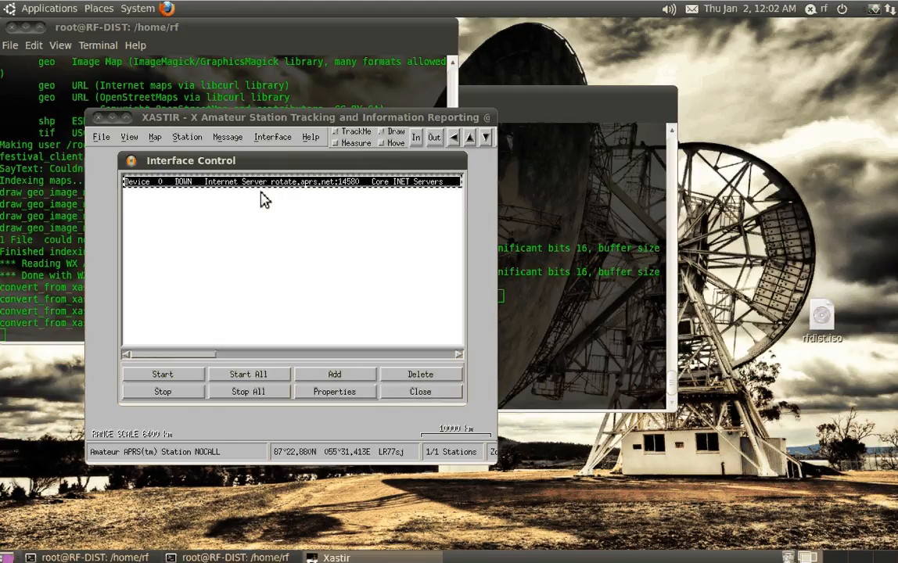
{"action": "left_click", "coordinate": [416, 376]}
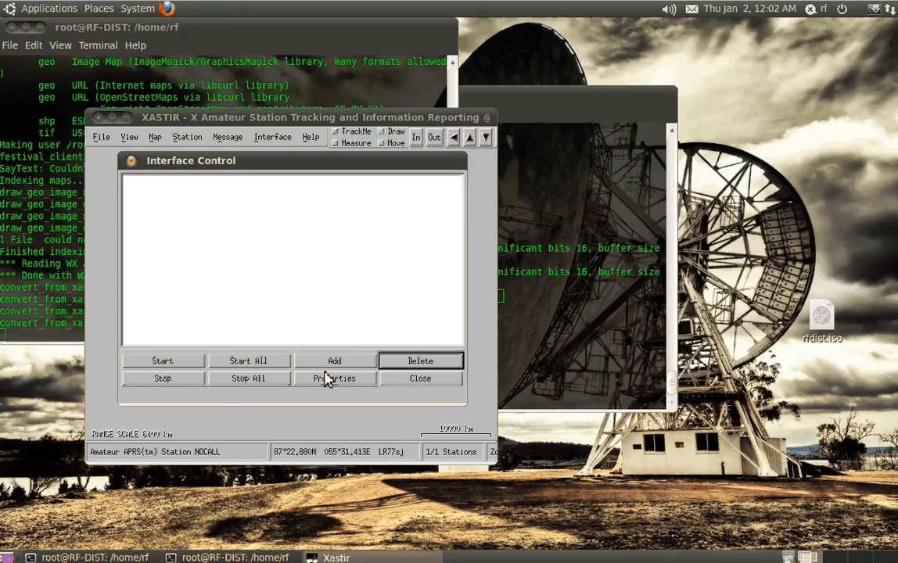
Add an AX25 TNC interface with device name sm0 and IGate traffic allowed both RF->Inet and Inet->RF
{"action": "left_click", "coordinate": [332, 361]}
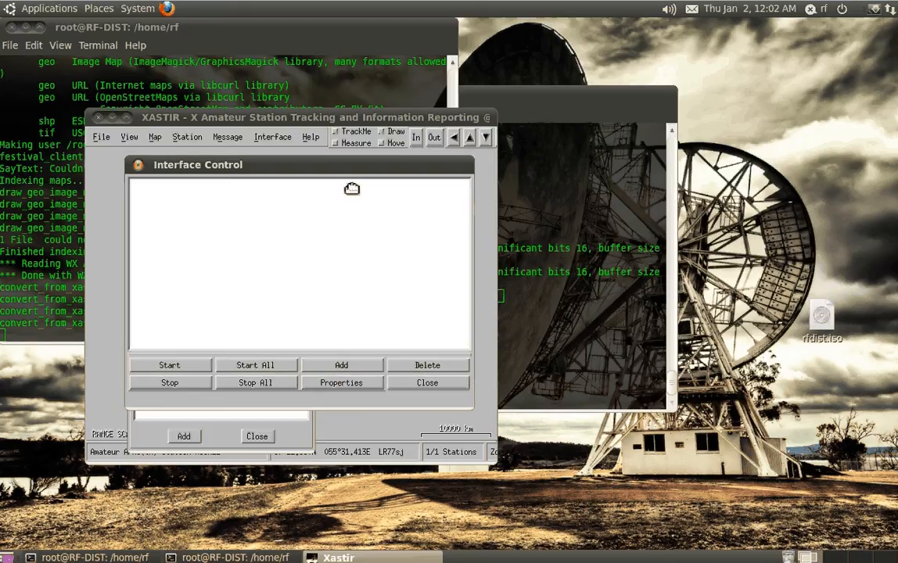
{"action": "left_click_drag", "start_coordinate": [352, 189], "coordinate": [595, 198]}
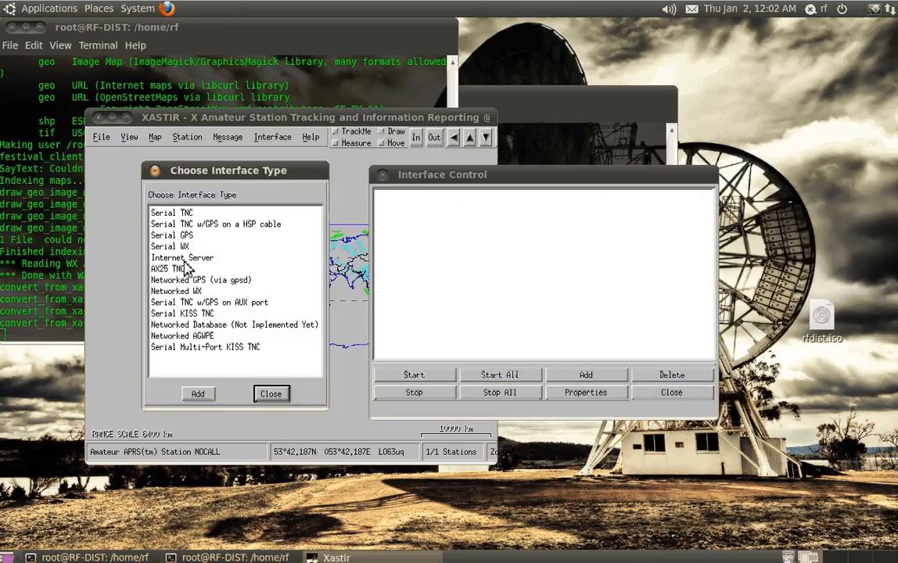
{"action": "left_click", "coordinate": [176, 269]}
{"action": "key", "text": "Return"}
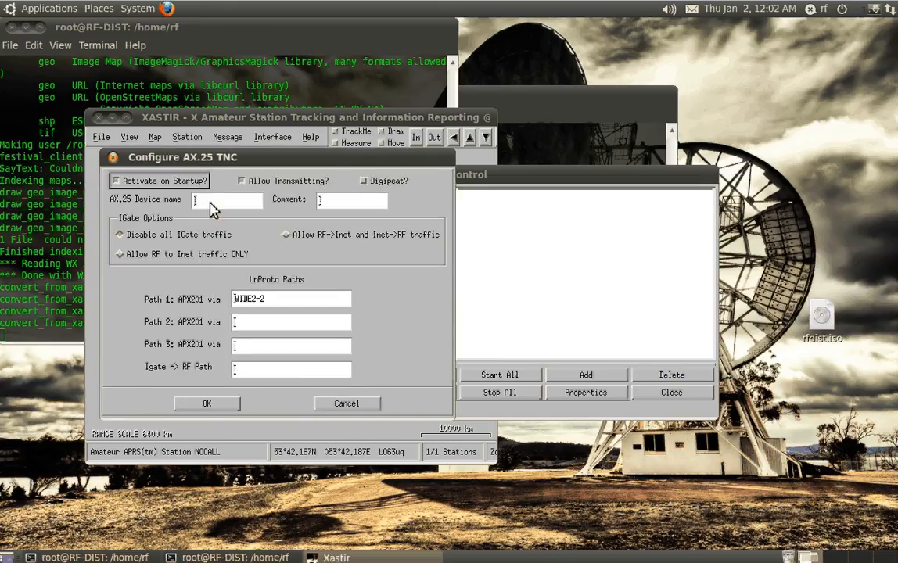
{"action": "left_click", "coordinate": [215, 203]}
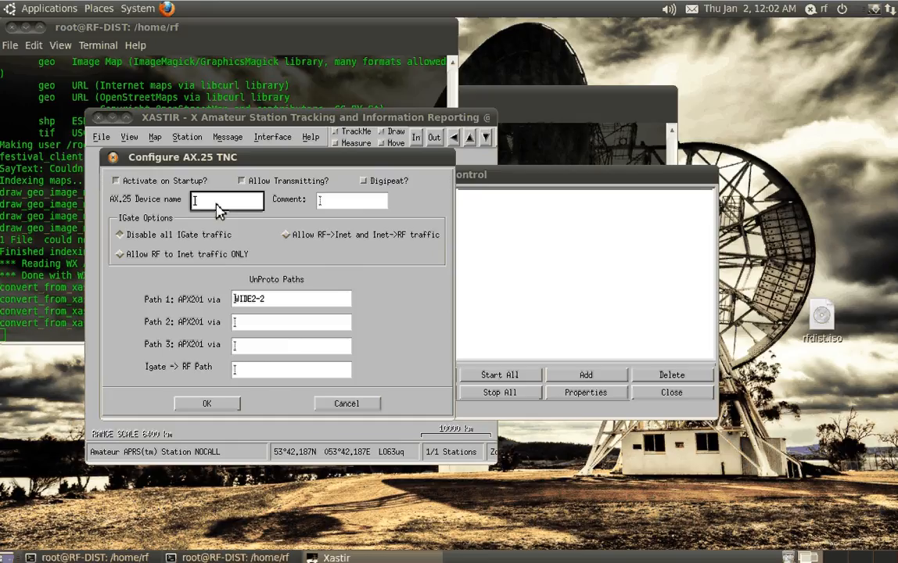
{"action": "type", "text": "sm0"}
{"action": "left_click", "coordinate": [159, 239]}
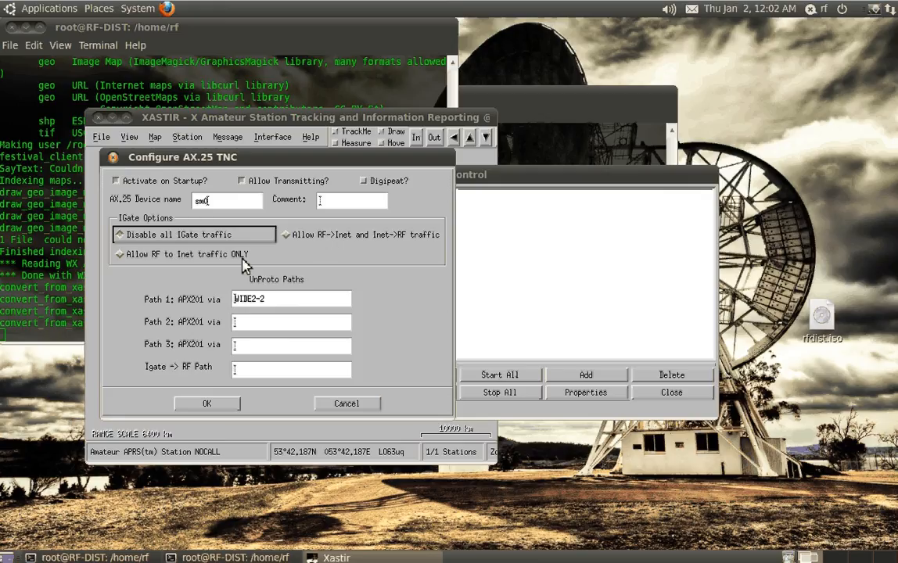
{"action": "left_click", "coordinate": [313, 235]}
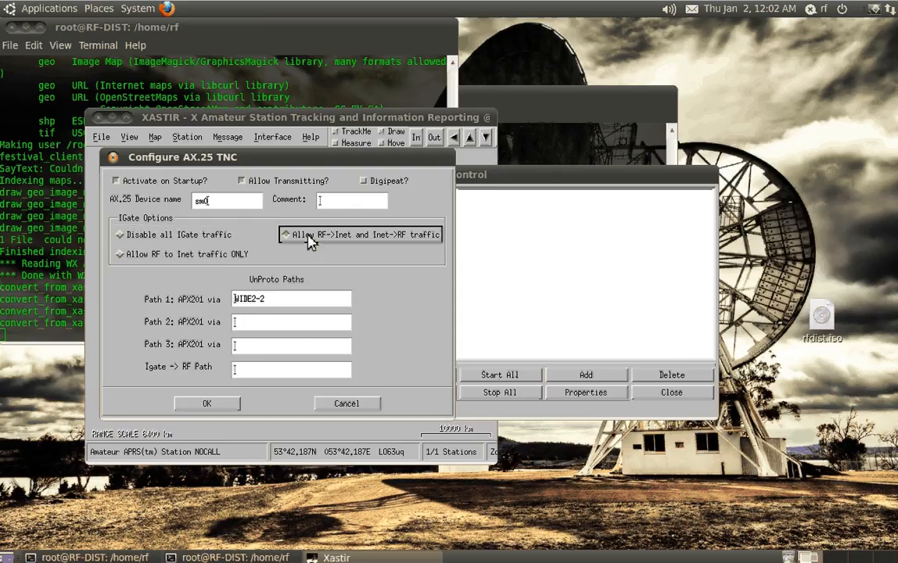
{"action": "left_click", "coordinate": [207, 403]}
Start the sm0 AX25 TNC interface and close the interface control window
{"action": "left_click", "coordinate": [414, 375]}
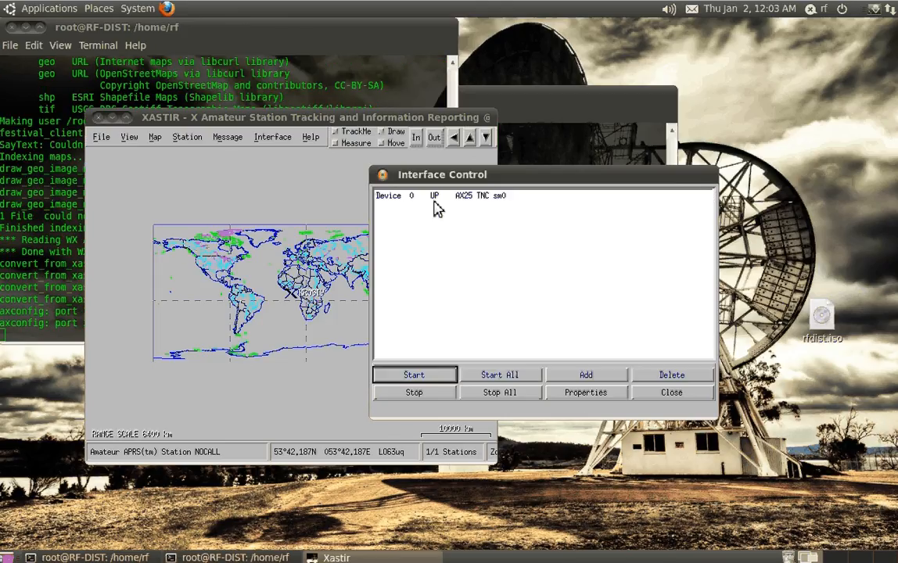
{"action": "left_click", "coordinate": [417, 196]}
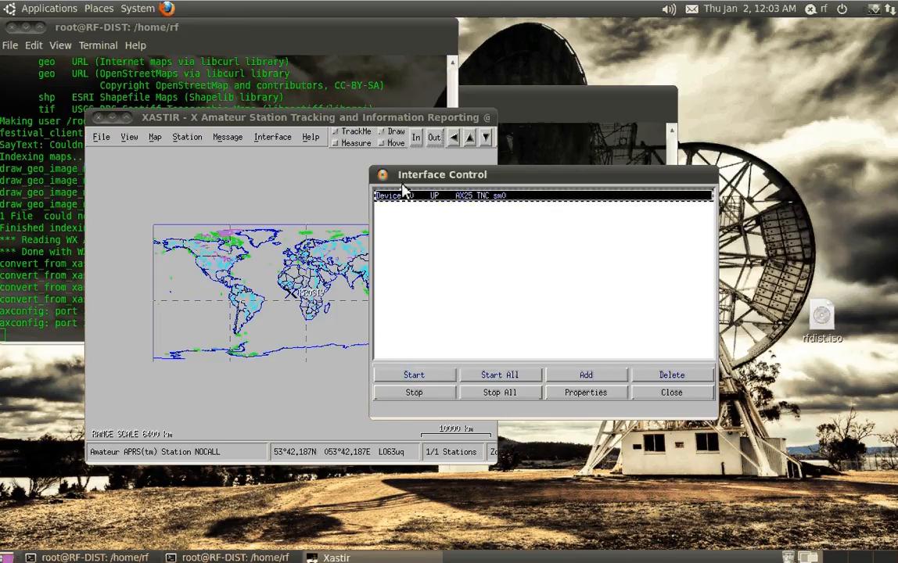
{"action": "left_click", "coordinate": [383, 174]}
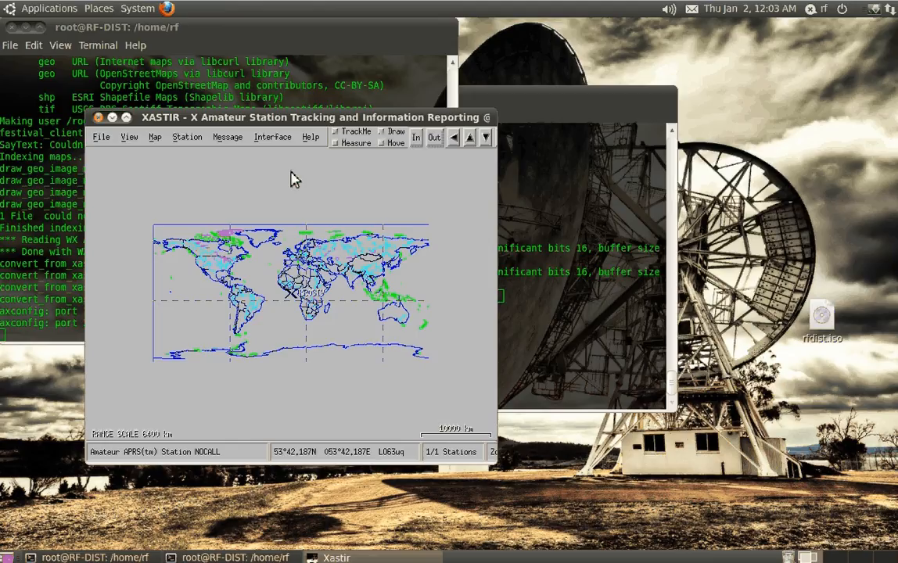
Transmit the station's beacon immediately and move the soundmodem terminal clear of the map window to watch its output
{"action": "left_click", "coordinate": [272, 137]}
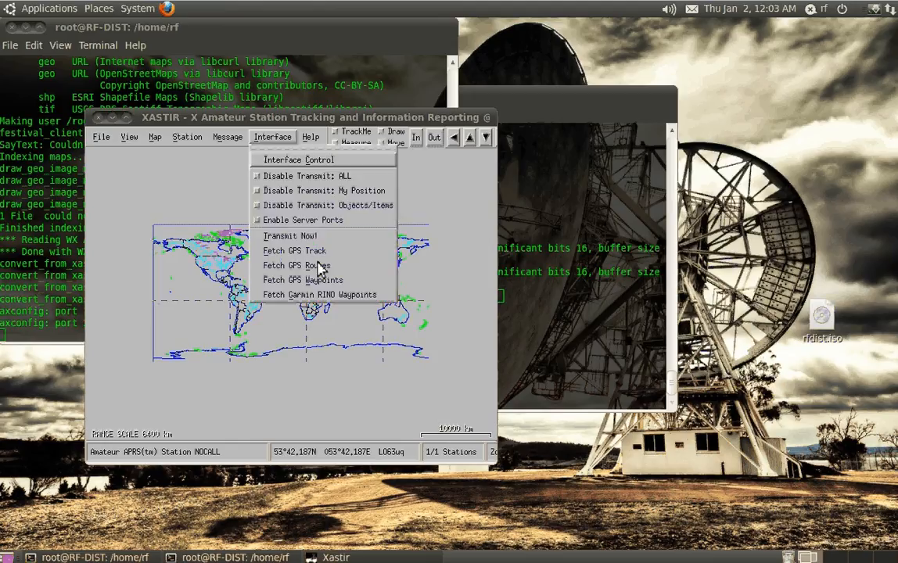
{"action": "left_click", "coordinate": [294, 238]}
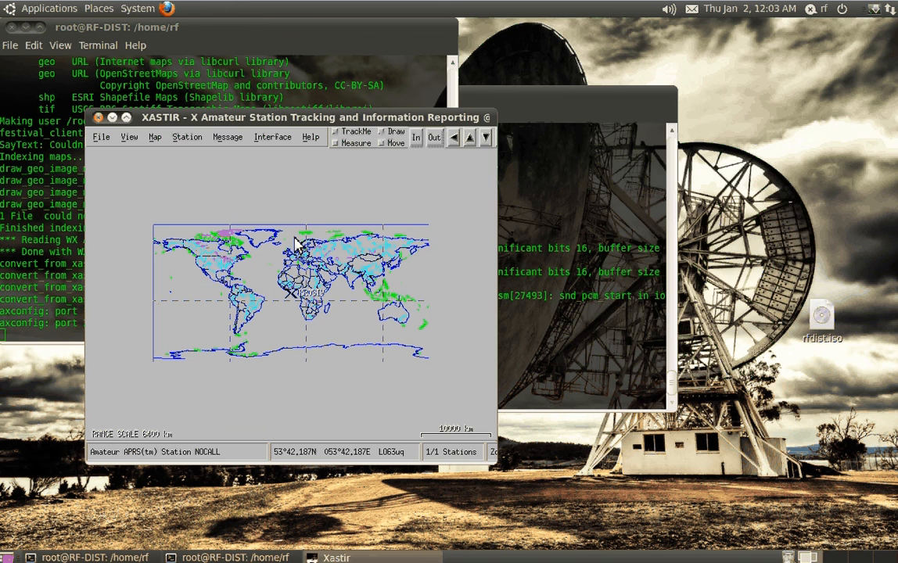
{"action": "left_click_drag", "start_coordinate": [483, 105], "coordinate": [652, 167]}
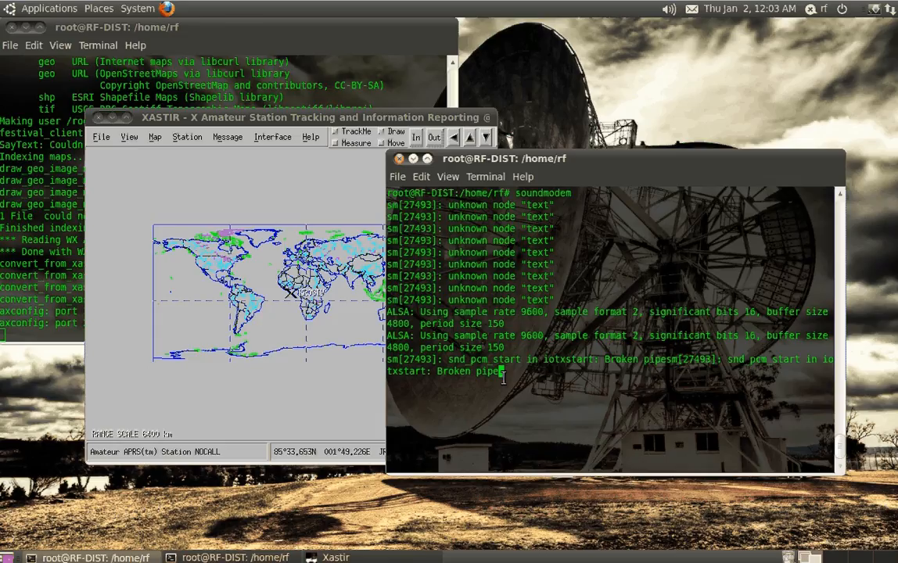
Transmit the station's beacon two more times, checking the soundmodem terminal's output in between
{"action": "left_click", "coordinate": [671, 11]}
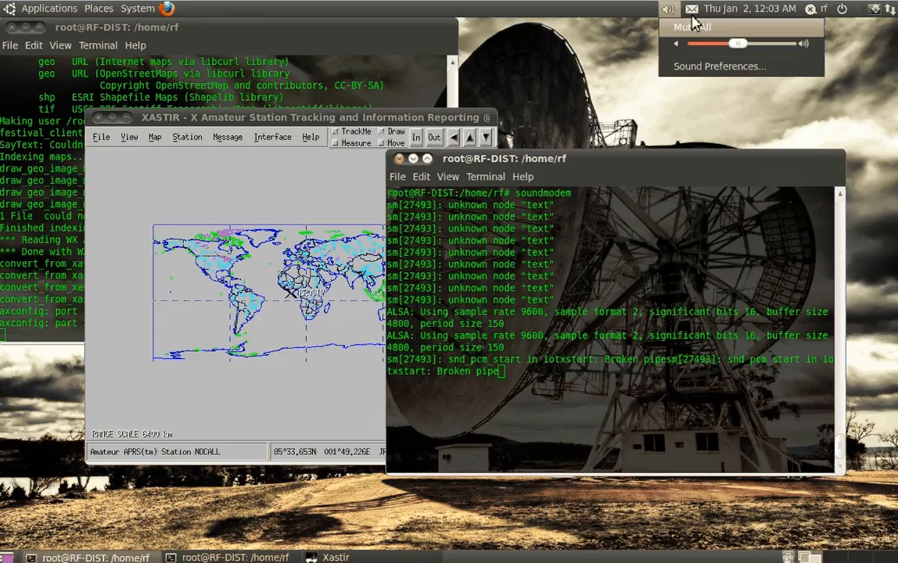
{"action": "left_click", "coordinate": [272, 137]}
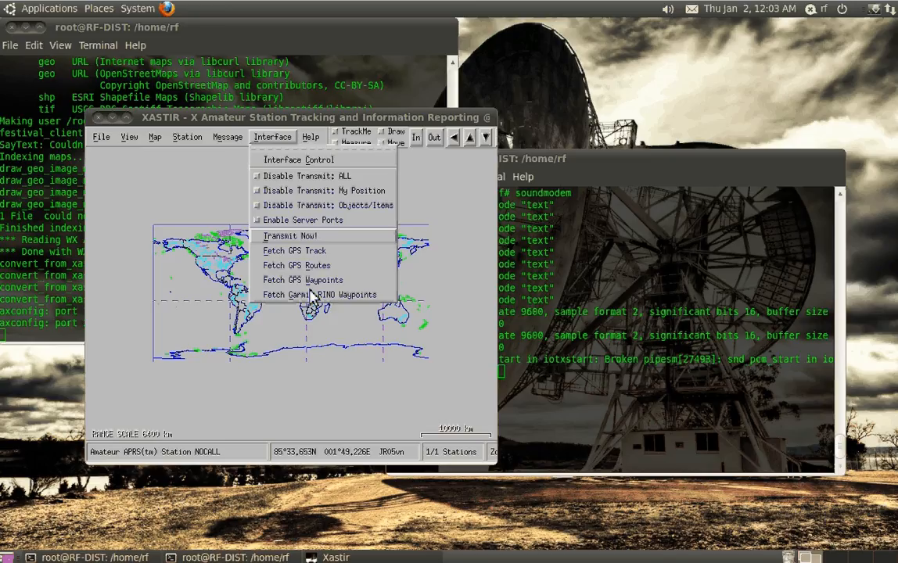
{"action": "left_click", "coordinate": [302, 236]}
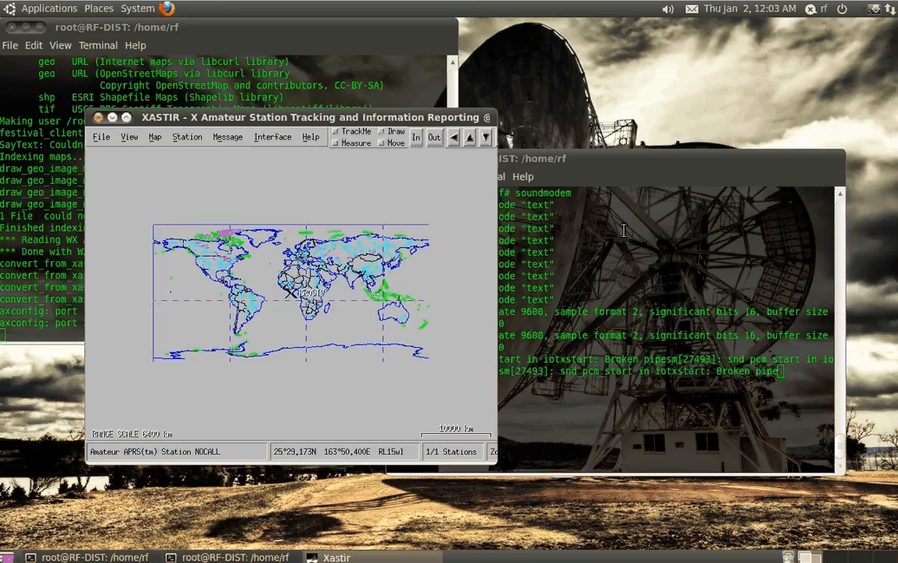
{"action": "left_click", "coordinate": [605, 250]}
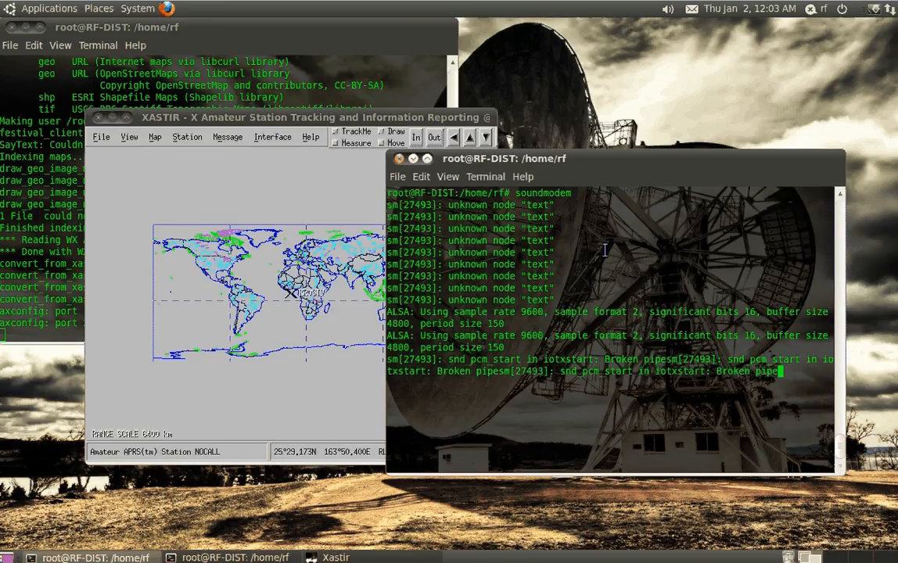
{"action": "left_click_drag", "start_coordinate": [595, 159], "coordinate": [596, 203]}
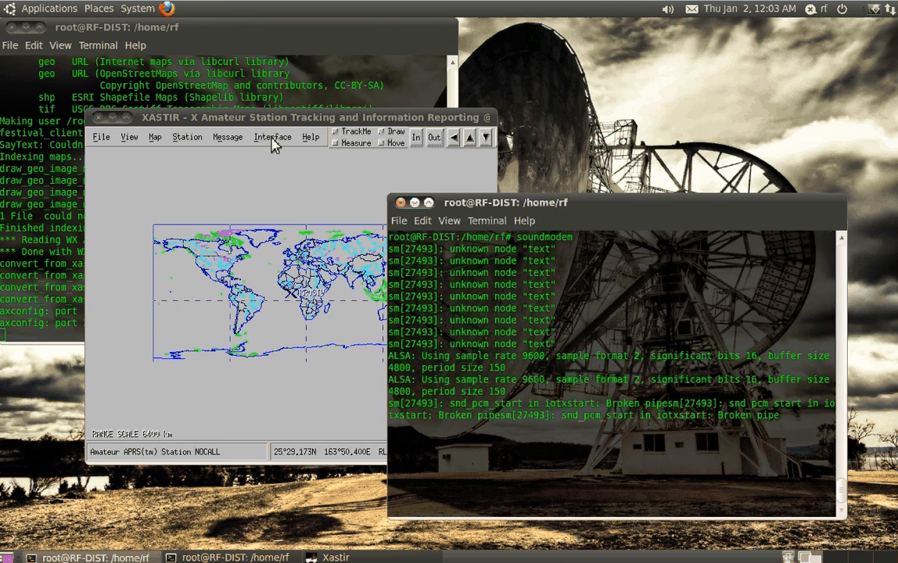
{"action": "left_click", "coordinate": [274, 146]}
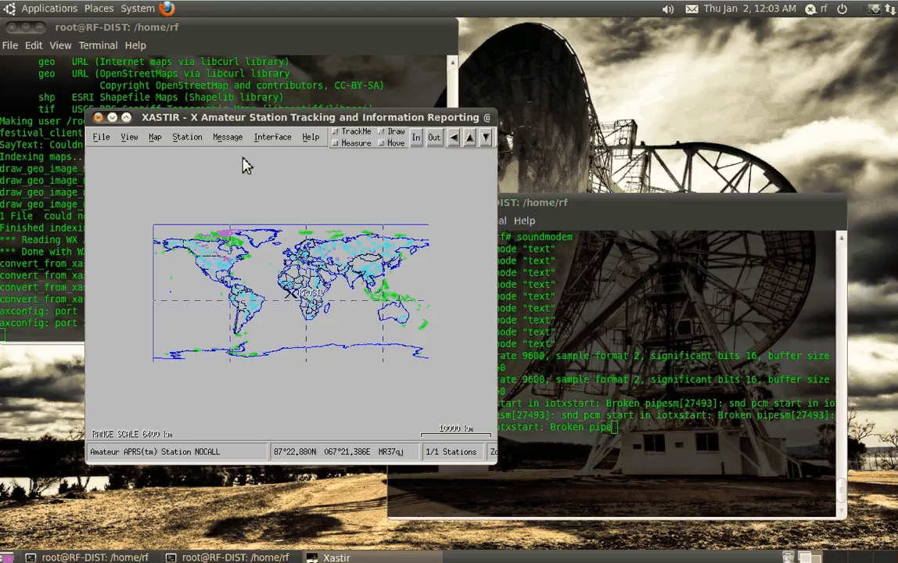
{"action": "left_click", "coordinate": [272, 137]}
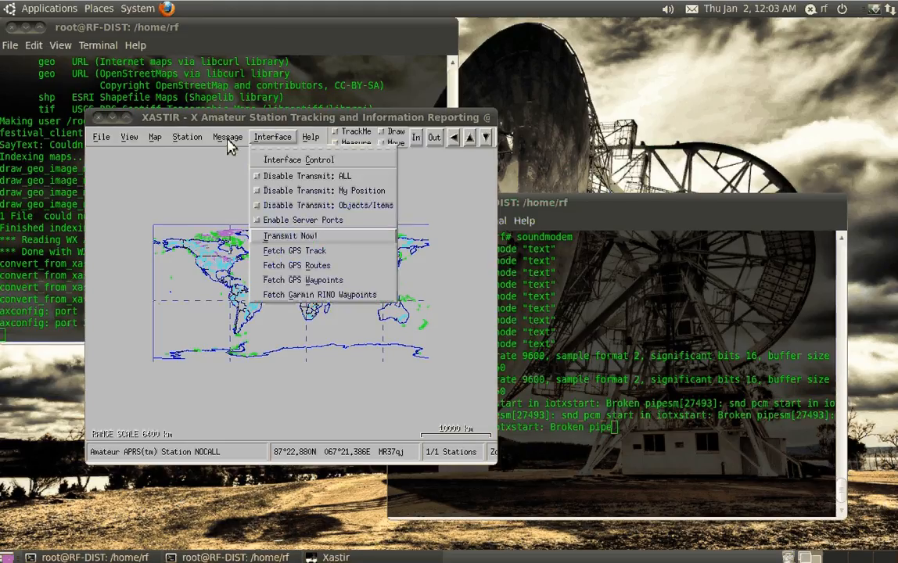
{"action": "left_click", "coordinate": [288, 235]}
Open a root shell in a new terminal with sudo su, entering the account password, and try to run axlisten
{"action": "key", "text": "ctrl+alt+t"}
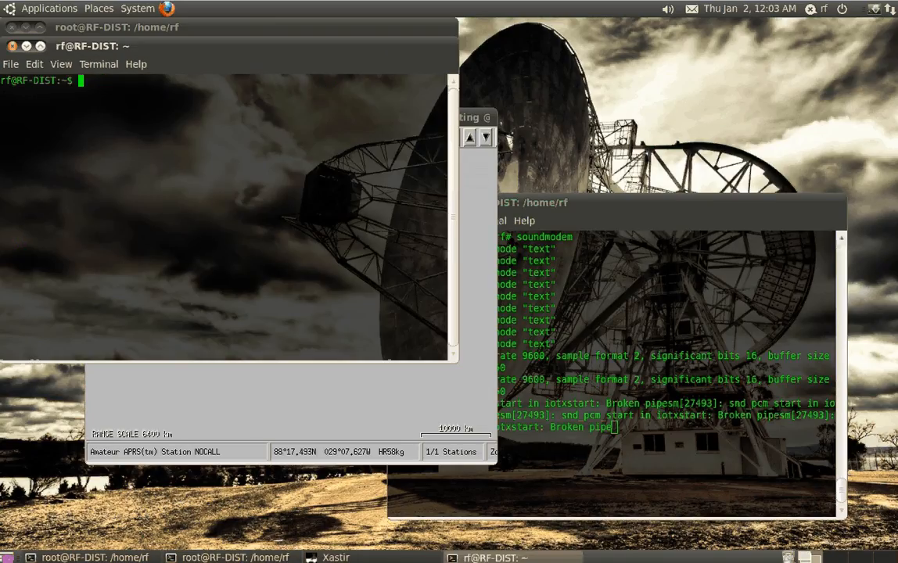
{"action": "type", "text": "sudo su"}
{"action": "key", "text": "Return"}
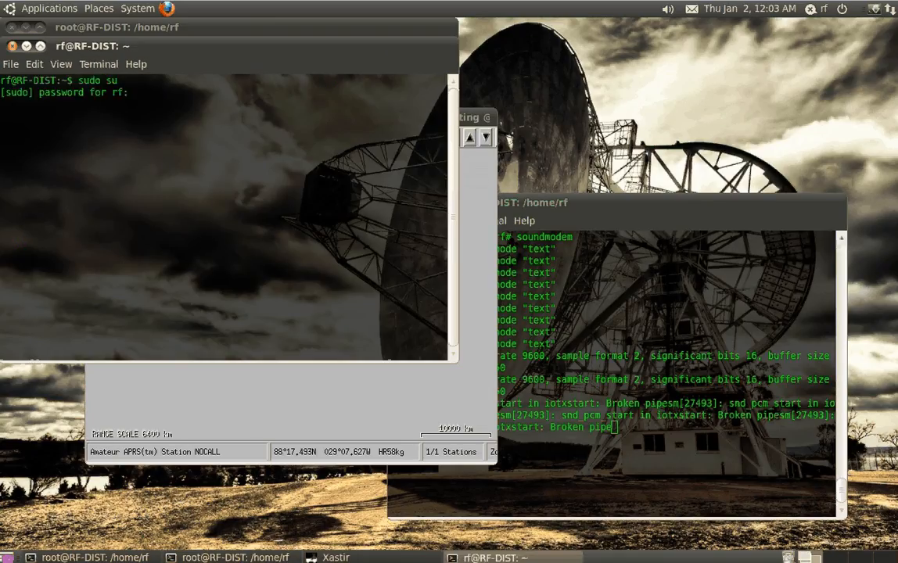
{"action": "key", "text": "Return"}
{"action": "type", "text": "axlisten"}
{"action": "key", "text": "Return"}
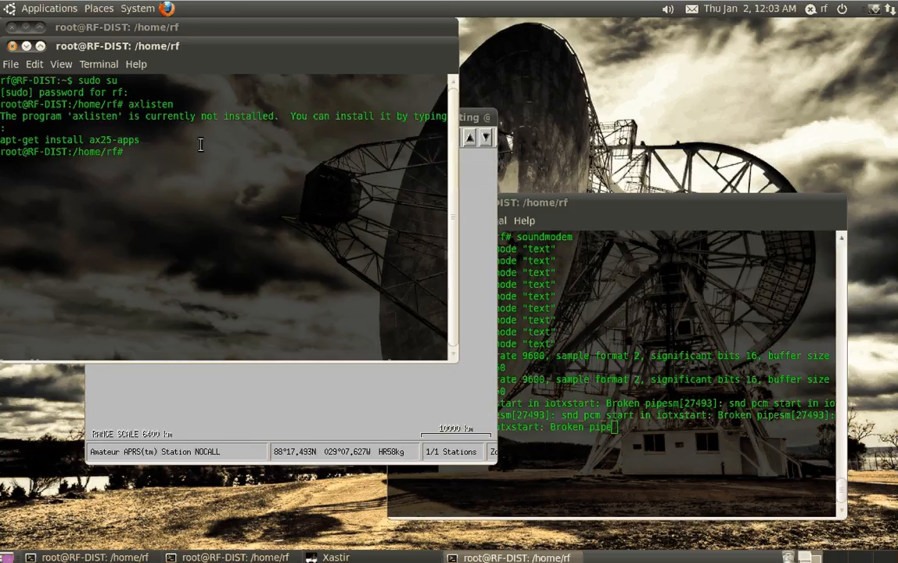
Try to install the ax25-utils package with apt-get
{"action": "type", "text": "apt-get "}
{"action": "type", "text": "install ax25-app"}
{"action": "key", "text": "BackSpace"}
{"action": "key", "text": "BackSpace"}
{"action": "key", "text": "BackSpace"}
{"action": "type", "text": "utils"}
{"action": "key", "text": "Return"}
Change the package in the previous install command to ax25-apps and install it with apt-get
{"action": "key", "text": "Up"}
{"action": "key", "text": "BackSpace"}
{"action": "key", "text": "BackSpace"}
{"action": "key", "text": "BackSpace"}
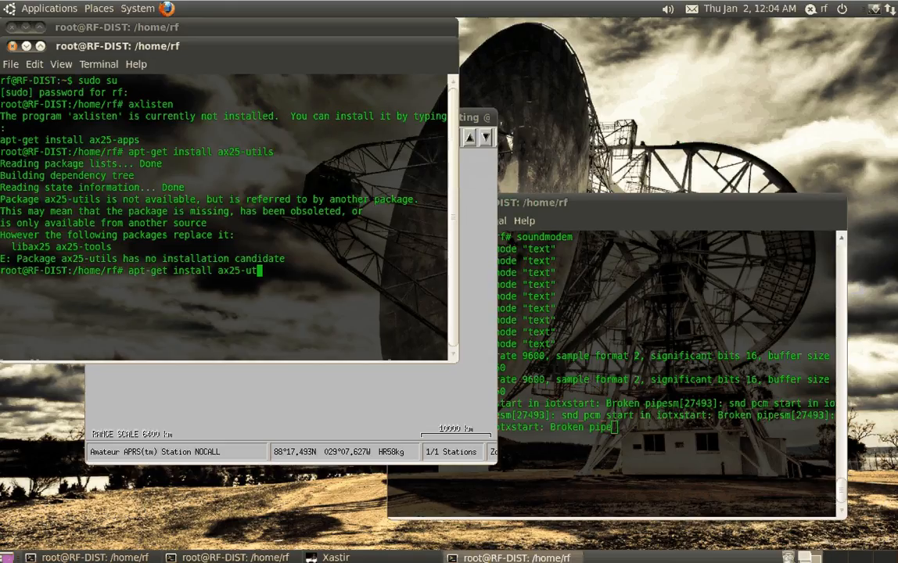
{"action": "key", "text": "BackSpace"}
{"action": "key", "text": "BackSpace"}
{"action": "type", "text": "apps"}
{"action": "key", "text": "Return"}
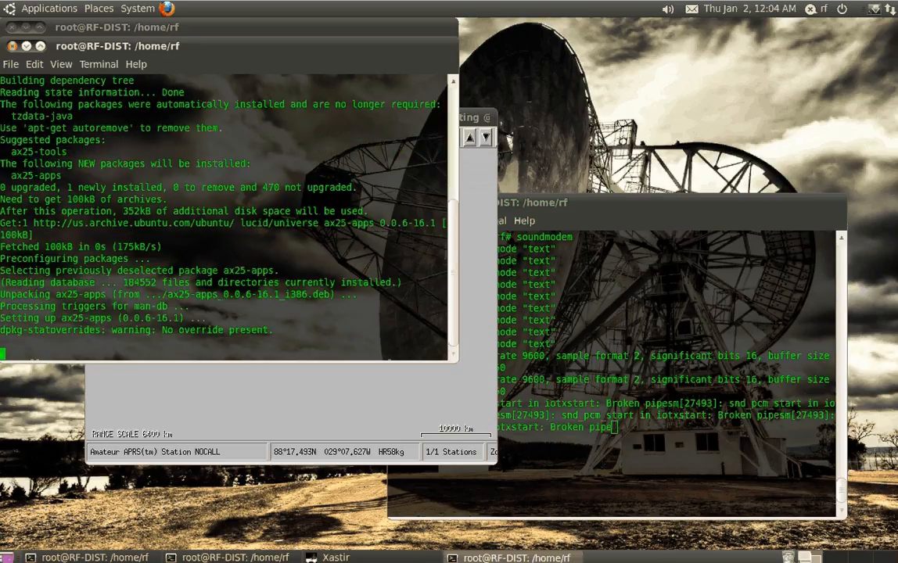
Clear the recalled install command and run axlisten to monitor the AX.25 traffic
{"action": "key", "text": "Up"}
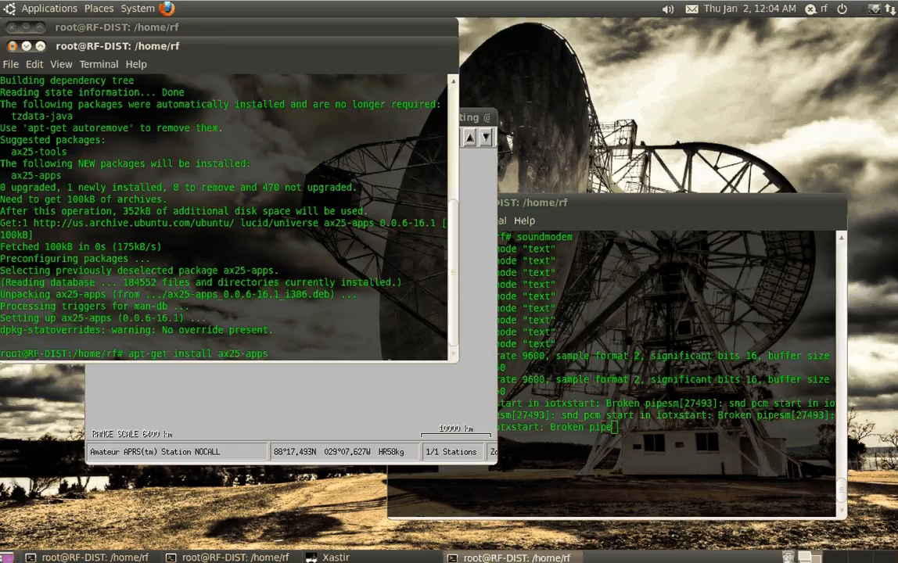
{"action": "key", "text": "ctrl+u"}
{"action": "type", "text": "axlisten"}
{"action": "key", "text": "Return"}
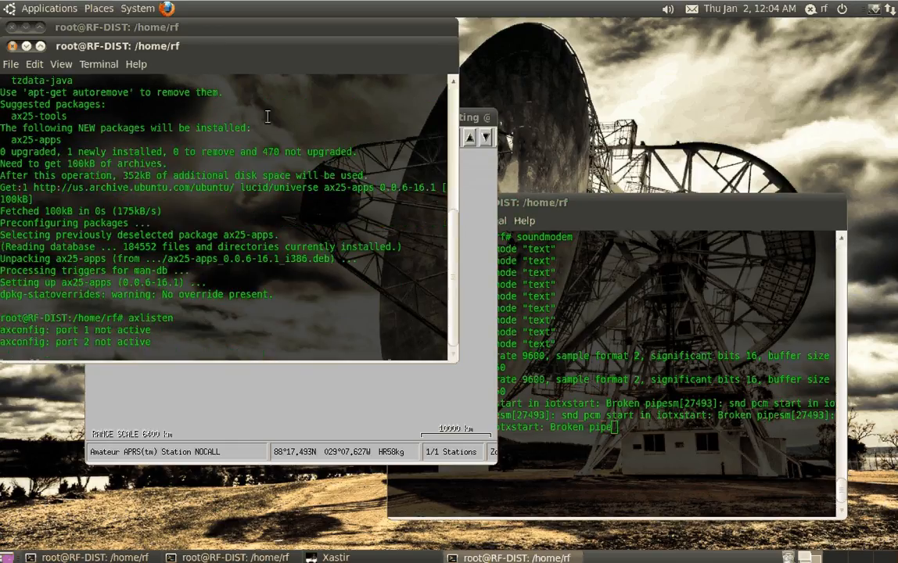
Move the axlisten terminal clear of the Xastir map, stop the running capture, clear the screen and run axlisten again
{"action": "left_click_drag", "start_coordinate": [202, 46], "coordinate": [244, 117]}
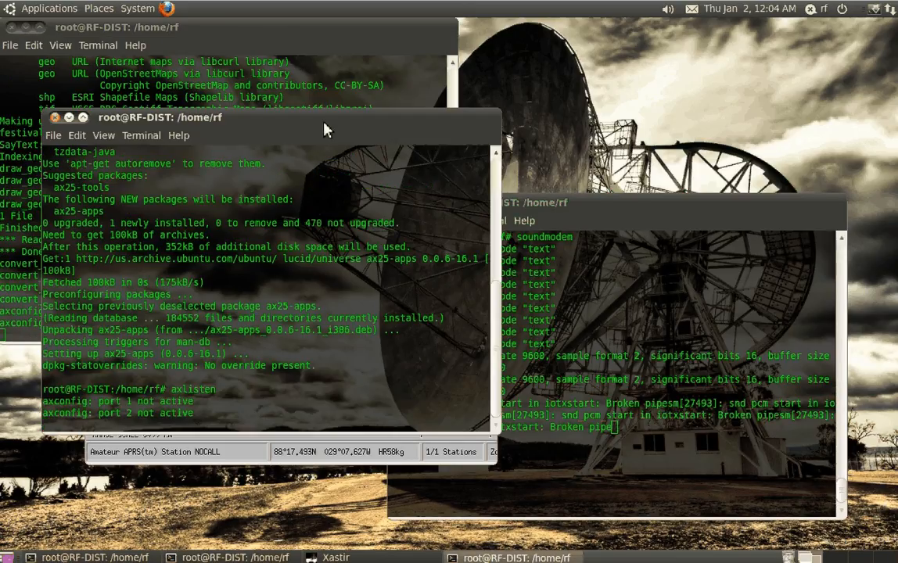
{"action": "left_click_drag", "start_coordinate": [325, 129], "coordinate": [679, 86]}
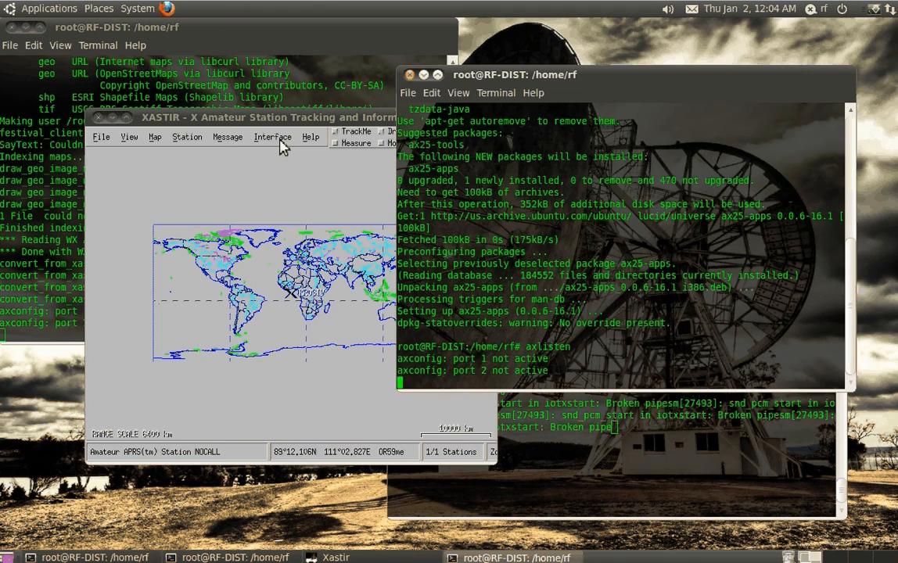
{"action": "left_click", "coordinate": [283, 148]}
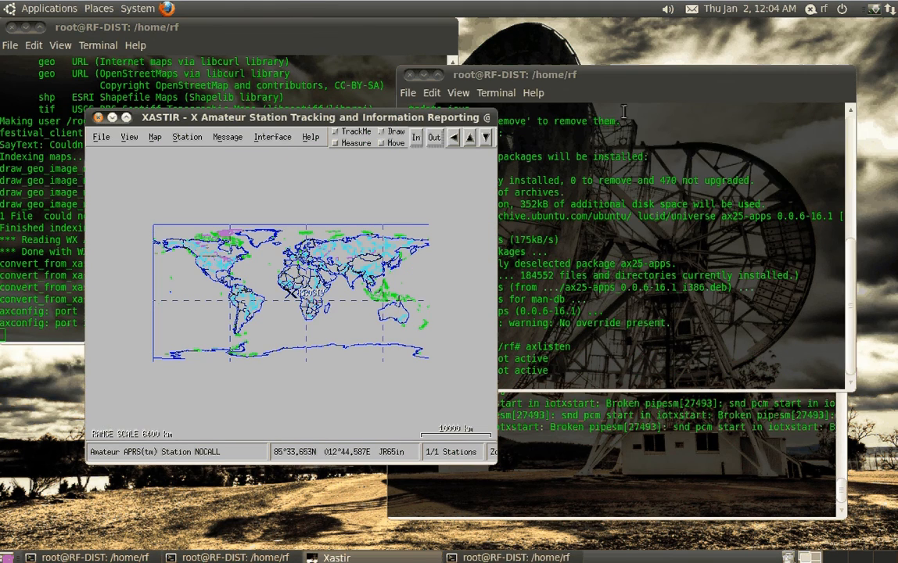
{"action": "left_click", "coordinate": [455, 383]}
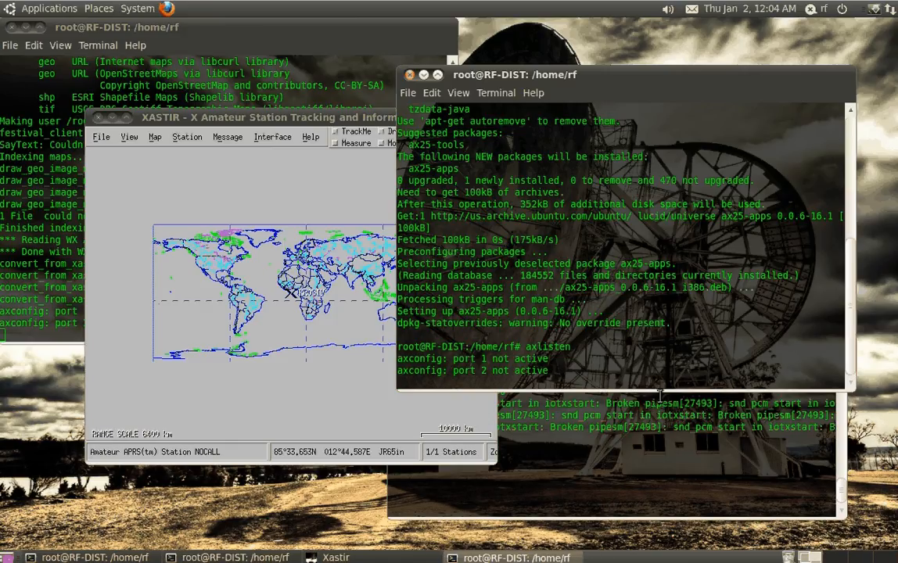
{"action": "key", "text": "ctrl+l"}
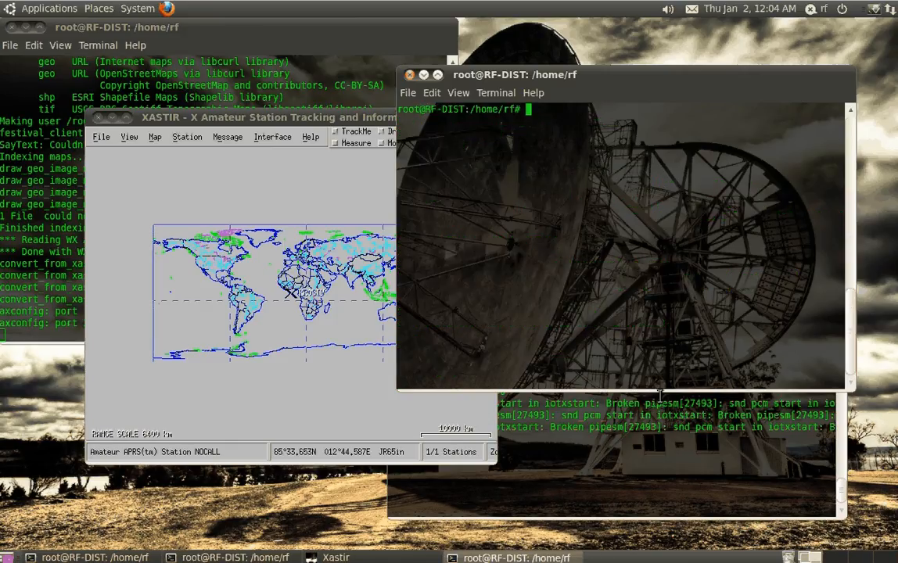
{"action": "type", "text": "axlisten"}
{"action": "key", "text": "Return"}
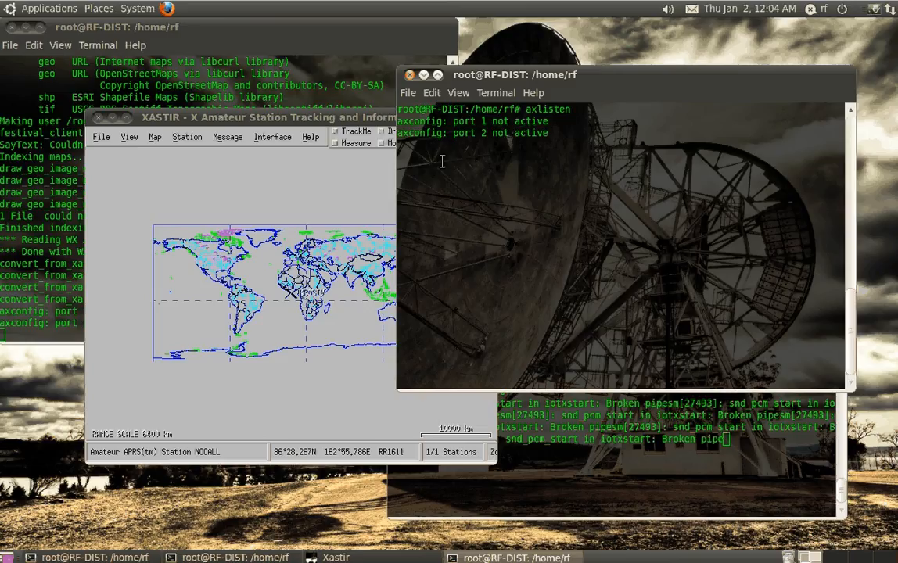
Restart axlisten and switch to Xastir and back to the terminal to capture the station's beacon
{"action": "key", "text": "Up"}
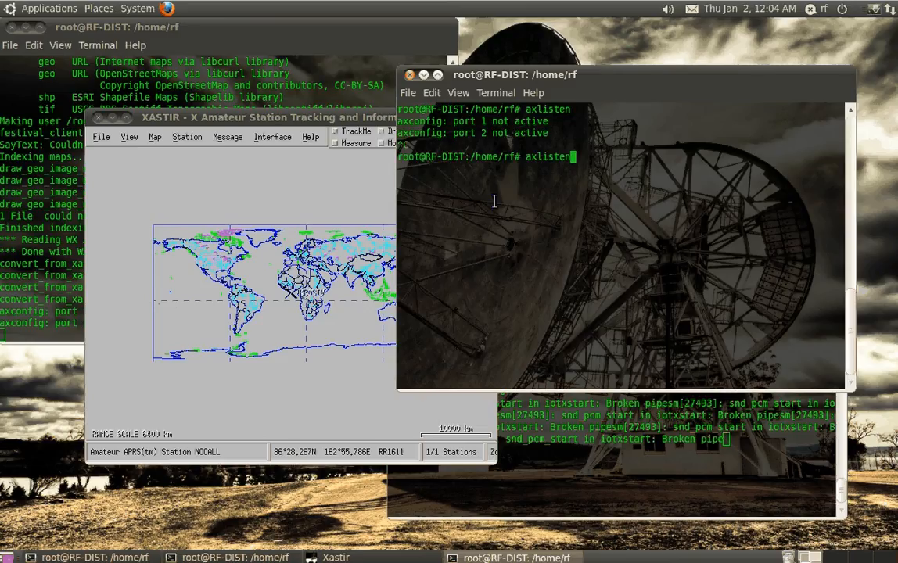
{"action": "key", "text": "Return"}
{"action": "key", "text": "alt+Tab"}
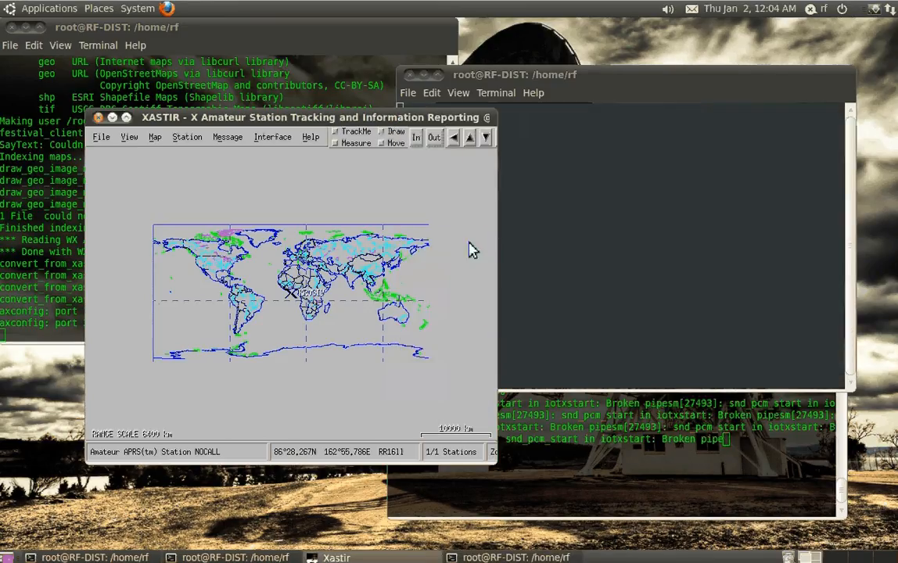
{"action": "key", "text": "alt+Tab"}
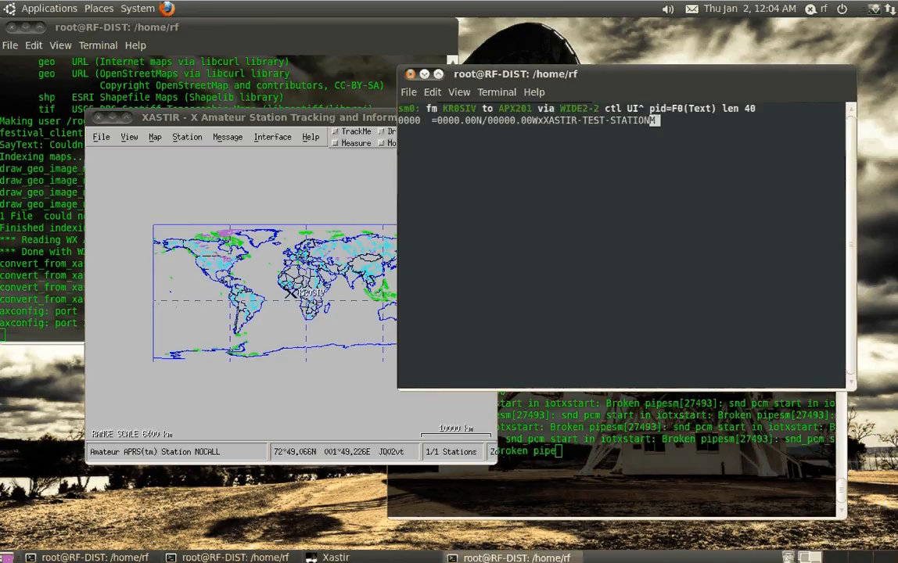
Highlight the position coordinates in the captured beacon packet and close the axlisten terminal
{"action": "left_click_drag", "start_coordinate": [602, 79], "coordinate": [619, 160]}
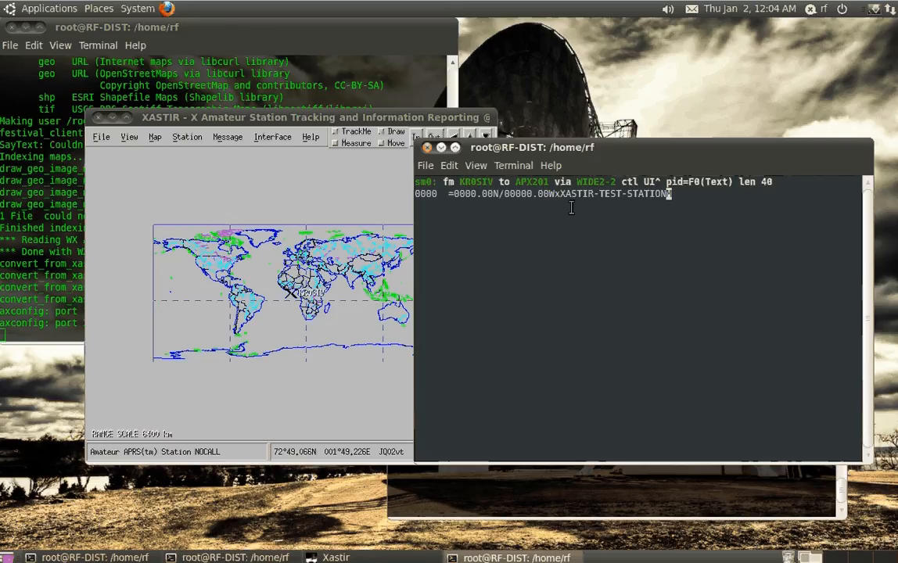
{"action": "left_click_drag", "start_coordinate": [448, 194], "coordinate": [547, 201]}
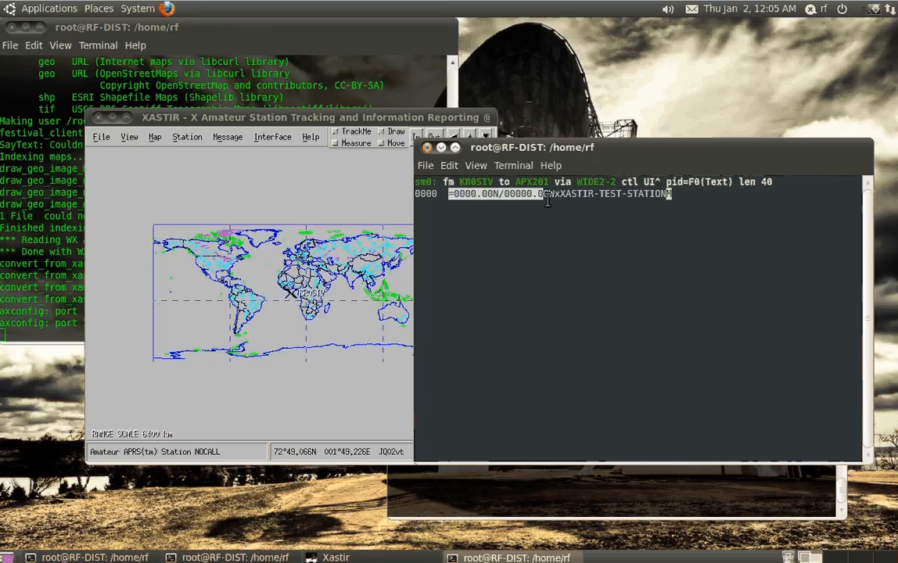
{"action": "left_click", "coordinate": [547, 201]}
{"action": "left_click", "coordinate": [427, 148]}
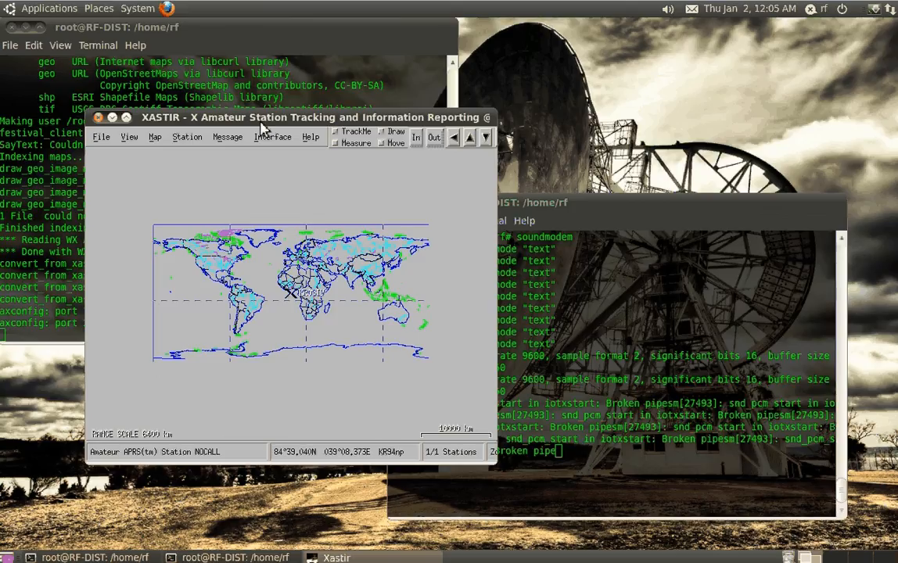
Start adding another interface in Xastir's Interface Control and choose Serial GPS as its type
{"action": "left_click_drag", "start_coordinate": [260, 123], "coordinate": [278, 147]}
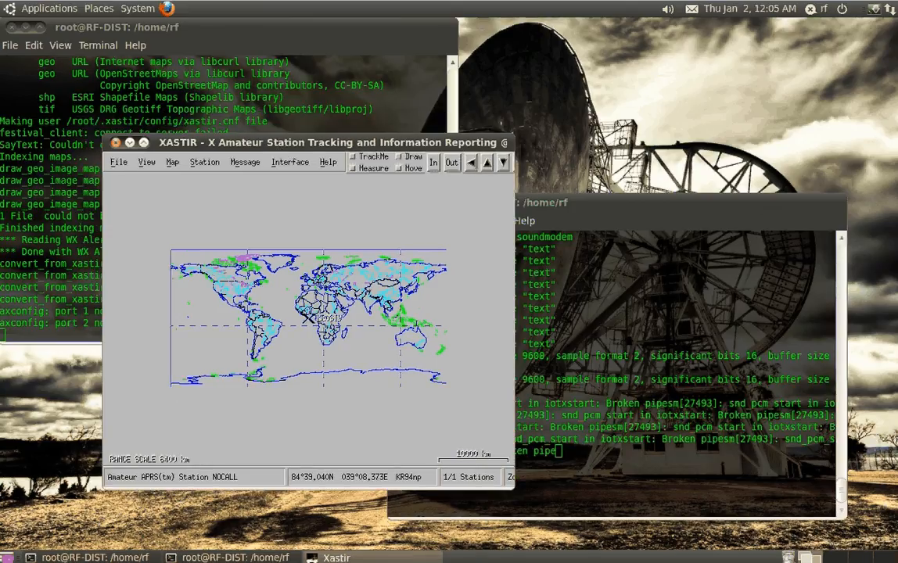
{"action": "left_click", "coordinate": [290, 162]}
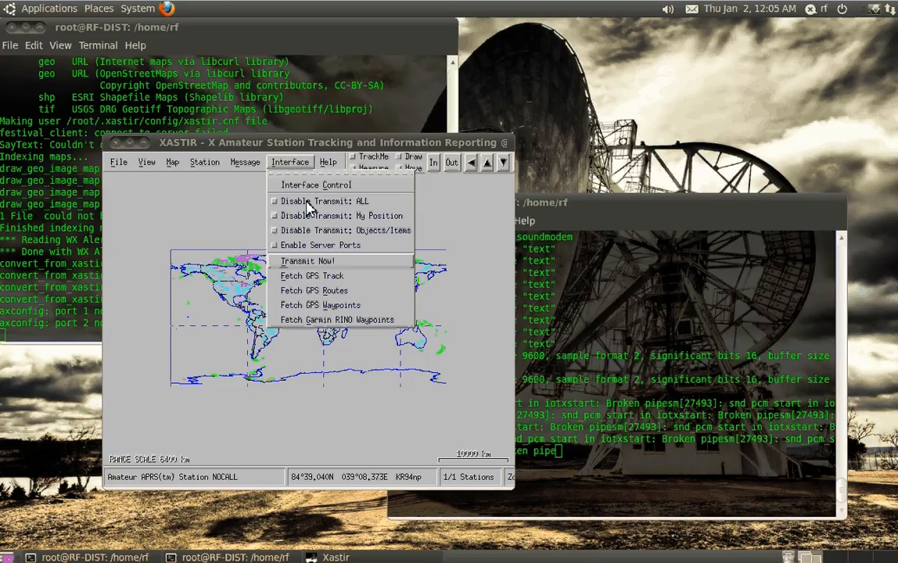
{"action": "left_click", "coordinate": [316, 185]}
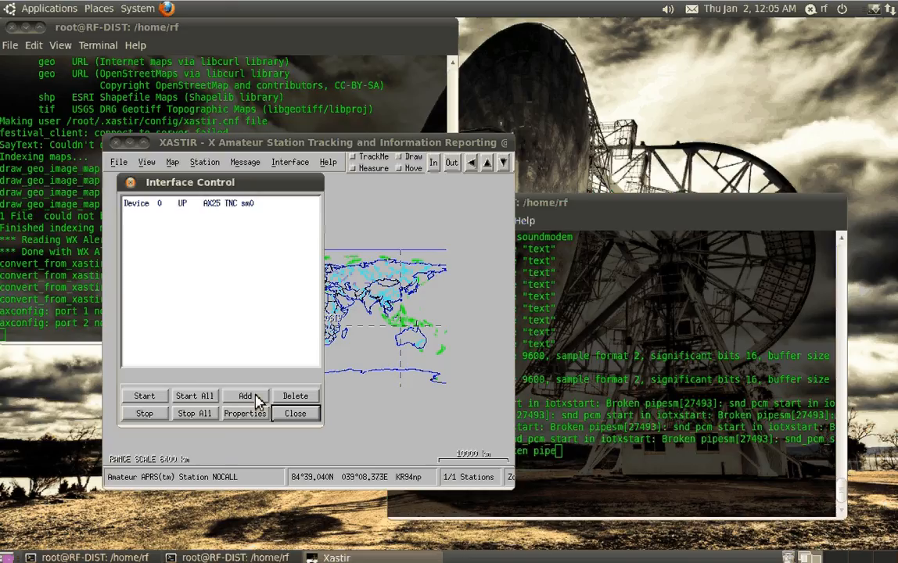
{"action": "left_click", "coordinate": [247, 396]}
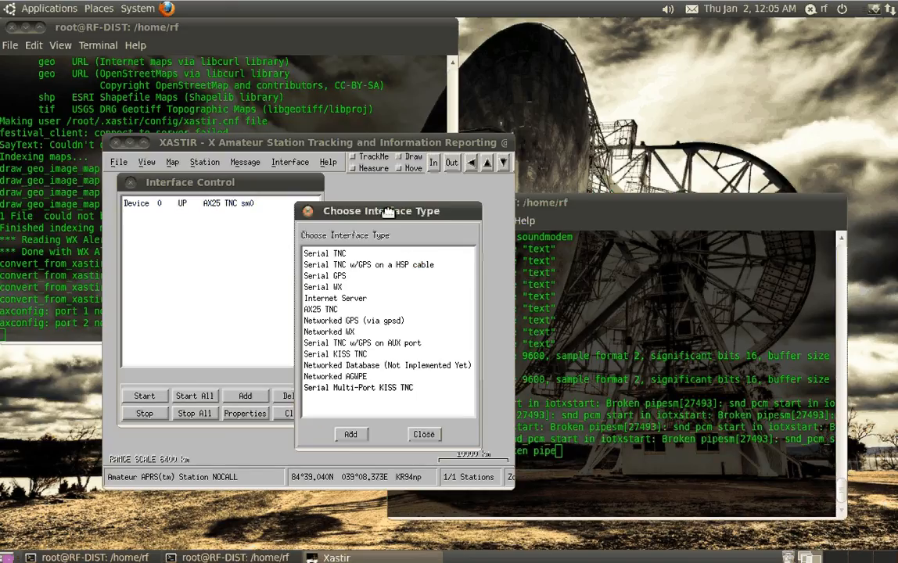
{"action": "left_click_drag", "start_coordinate": [388, 211], "coordinate": [445, 198]}
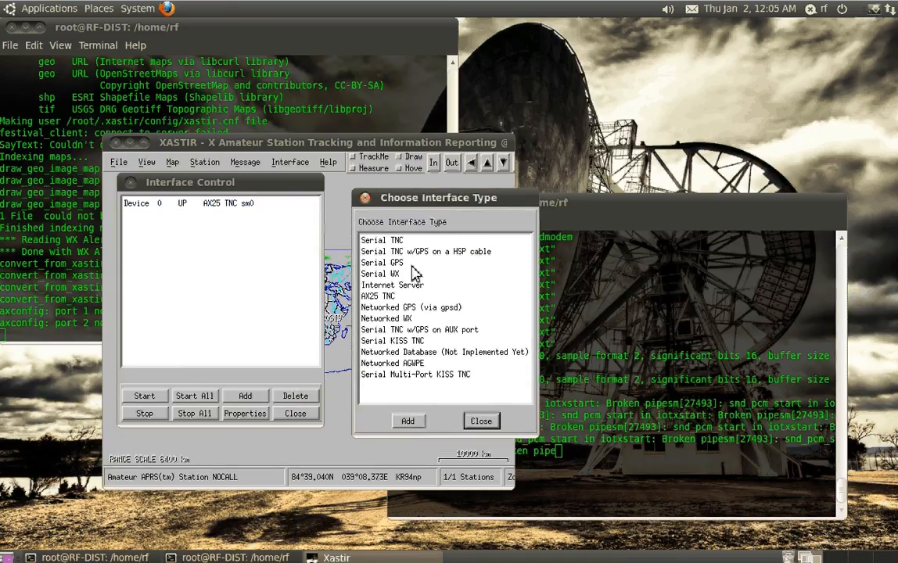
{"action": "left_click", "coordinate": [411, 264]}
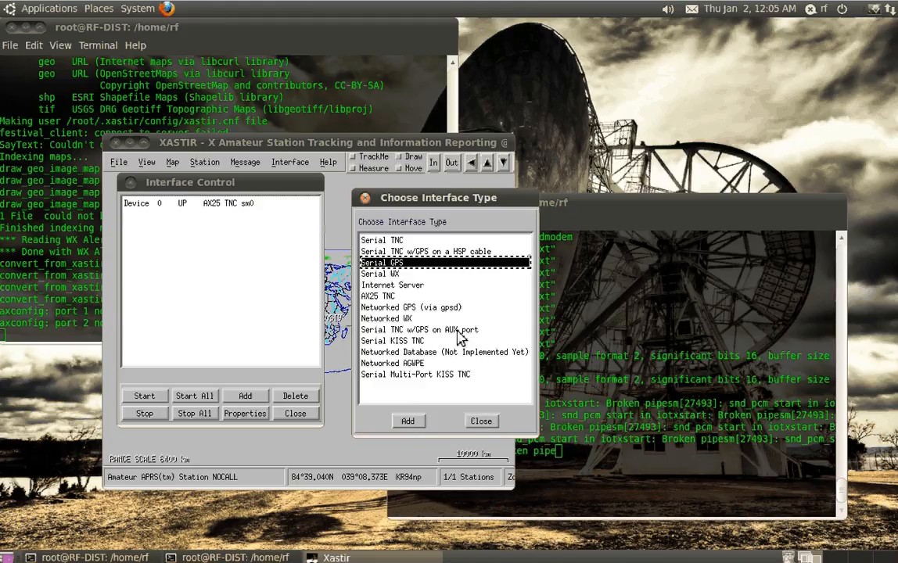
{"action": "left_click", "coordinate": [415, 330]}
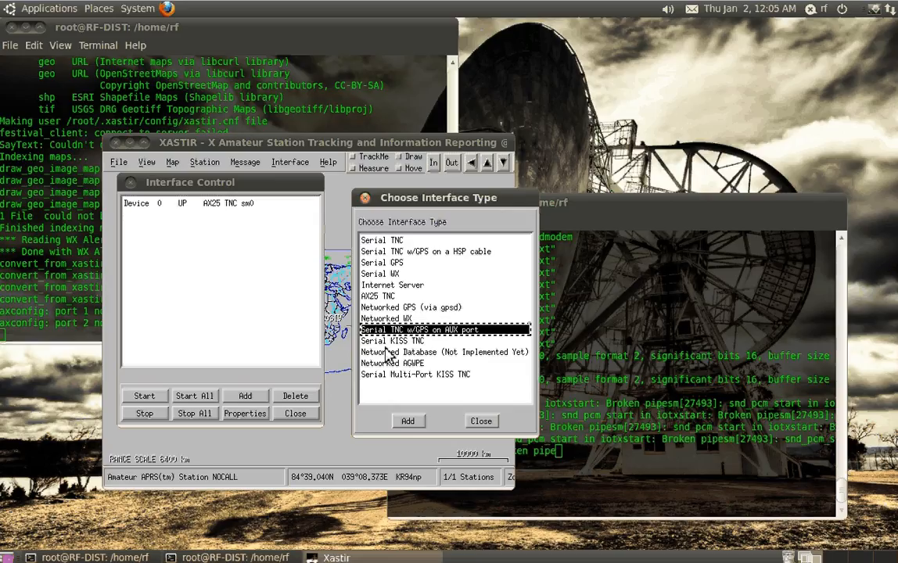
{"action": "left_click", "coordinate": [388, 264]}
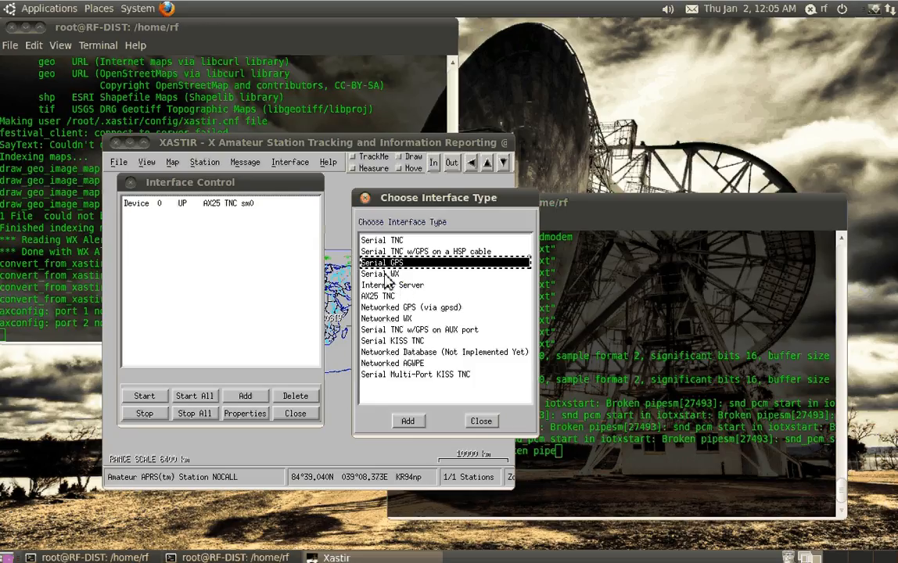
{"action": "left_click", "coordinate": [385, 273]}
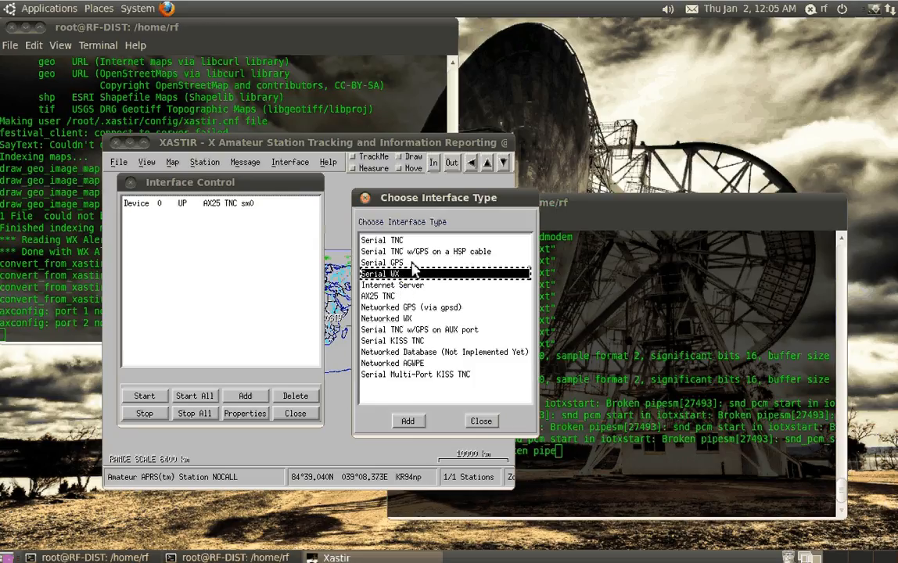
{"action": "double_click", "coordinate": [375, 264]}
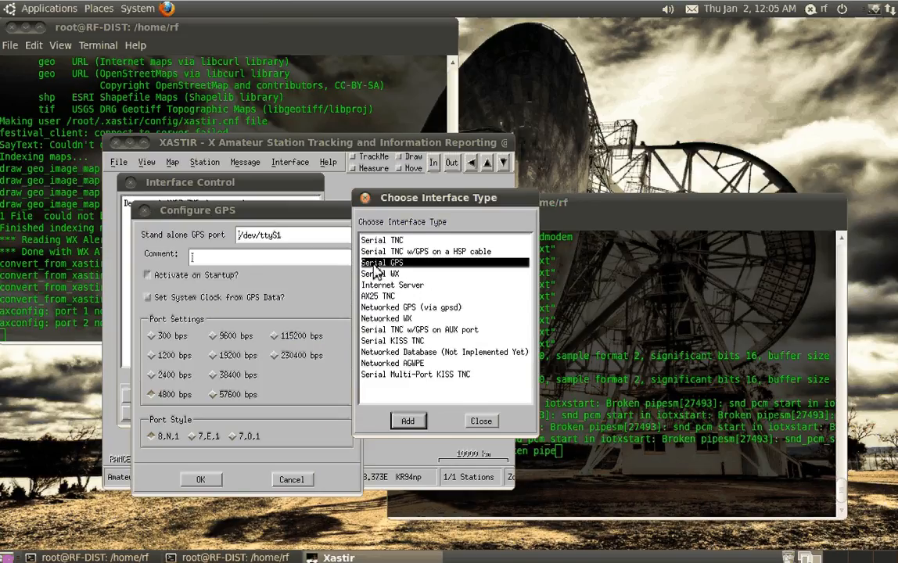
Change the stand-alone GPS port to /dev/ttyUSB0 and close the Interface Control
{"action": "left_click", "coordinate": [259, 237]}
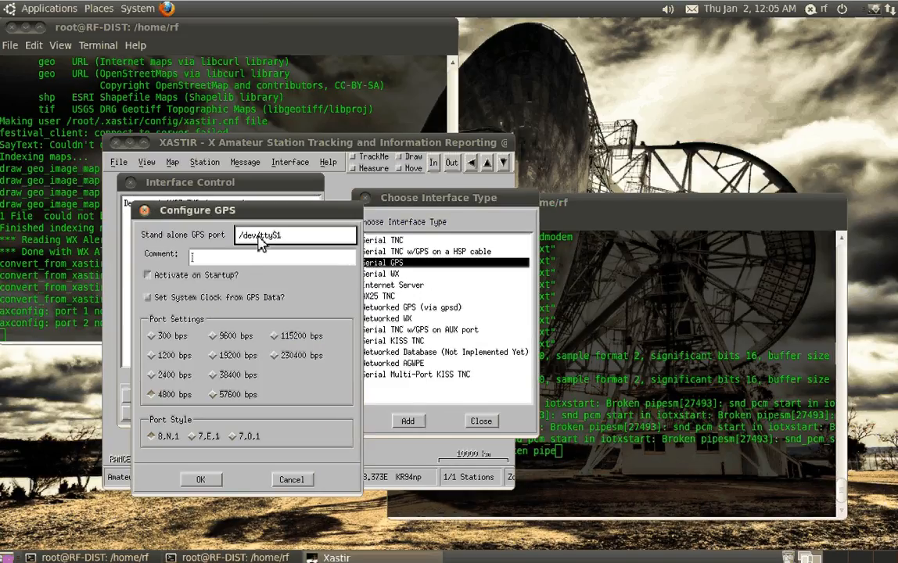
{"action": "key", "text": "BackSpace"}
{"action": "key", "text": "BackSpace"}
{"action": "type", "text": "USB0"}
{"action": "left_click", "coordinate": [195, 444]}
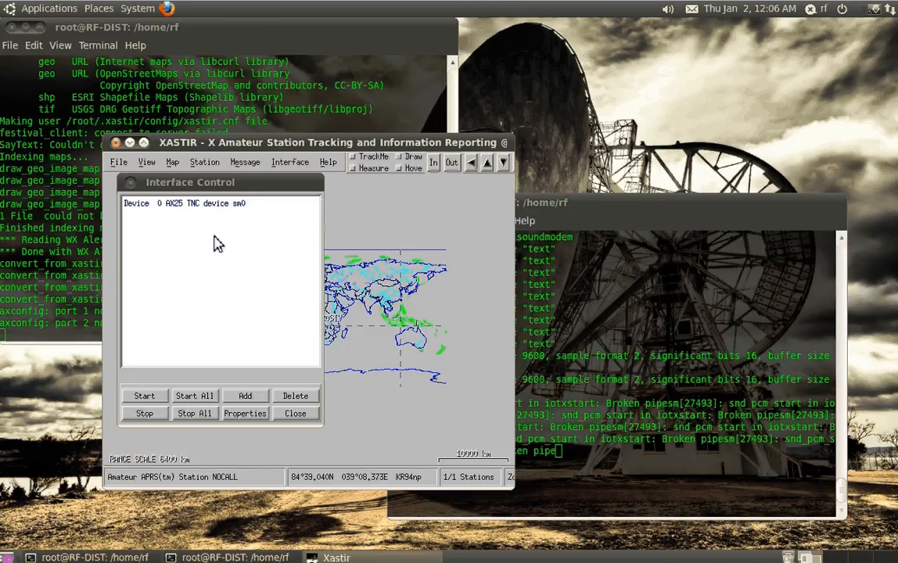
{"action": "left_click", "coordinate": [269, 238]}
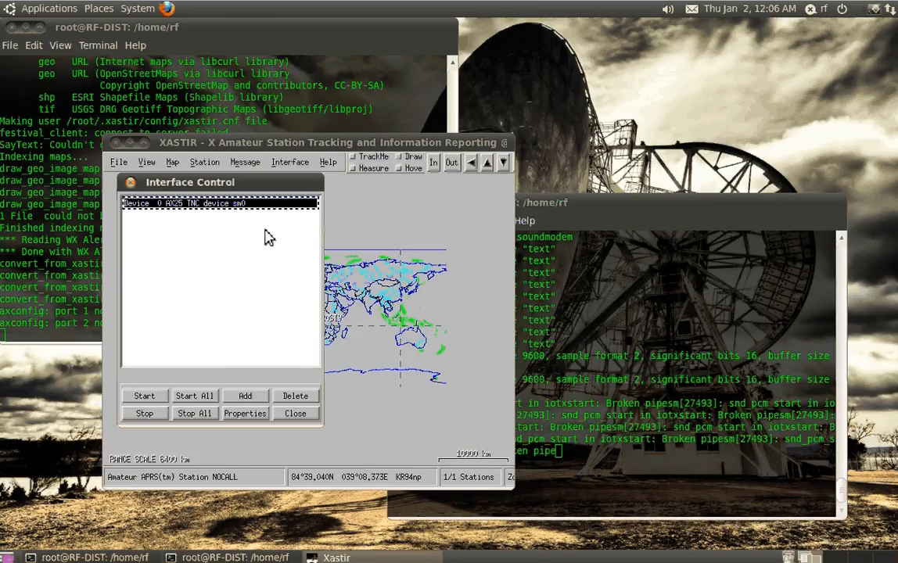
{"action": "left_click", "coordinate": [217, 400]}
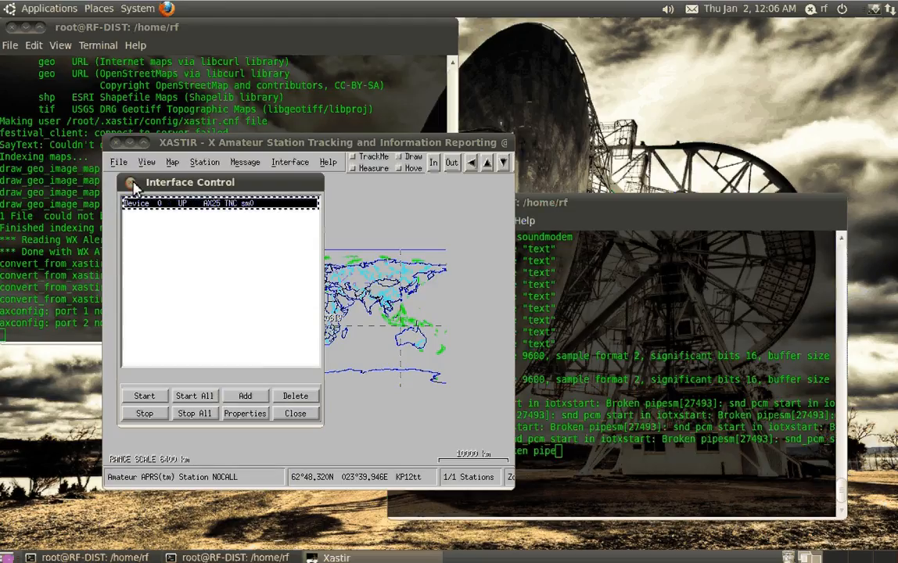
{"action": "left_click", "coordinate": [132, 184]}
Review the transmit station and IGate options in Xastir's default configuration and close it without changes
{"action": "left_click", "coordinate": [245, 162]}
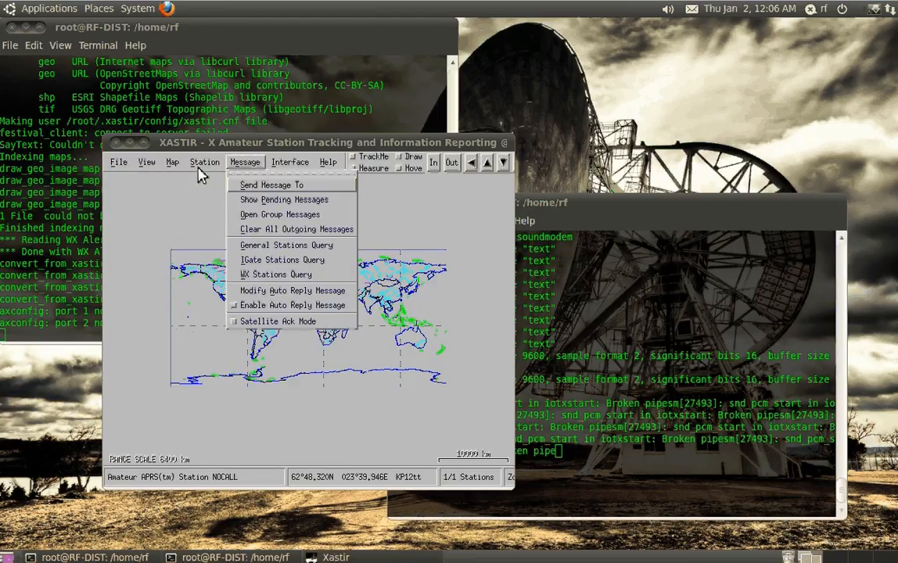
{"action": "left_click", "coordinate": [119, 163]}
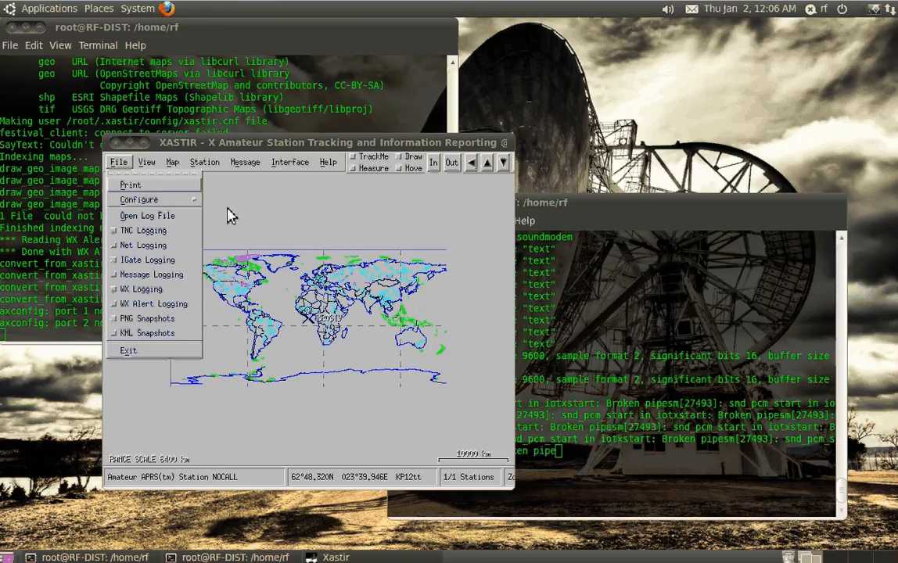
{"action": "mouse_move", "coordinate": [186, 203]}
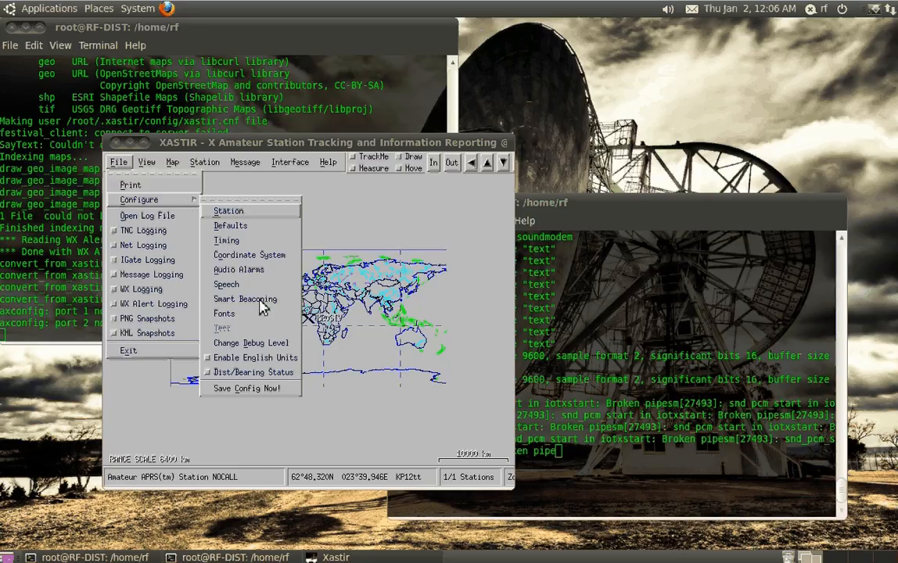
{"action": "key", "text": "Return"}
{"action": "left_click", "coordinate": [224, 225]}
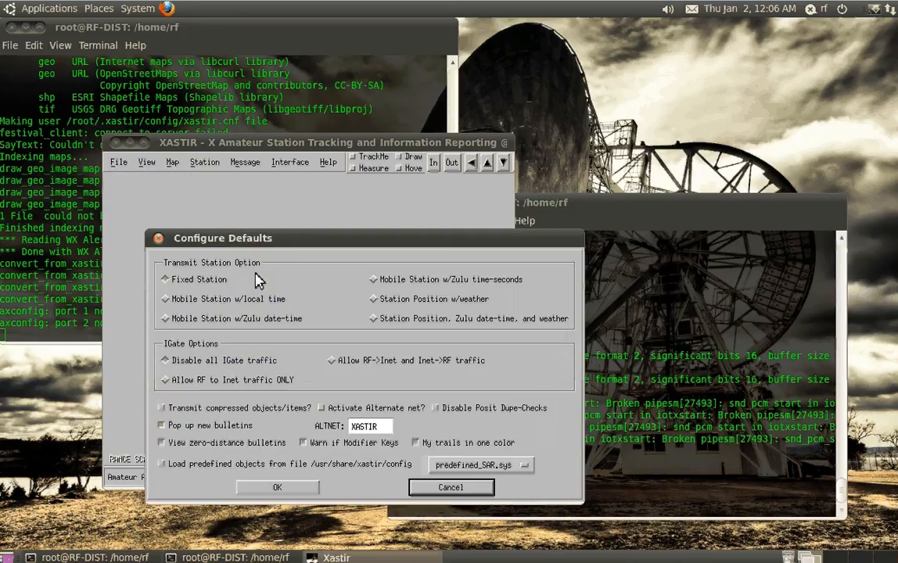
{"action": "left_click", "coordinate": [353, 286]}
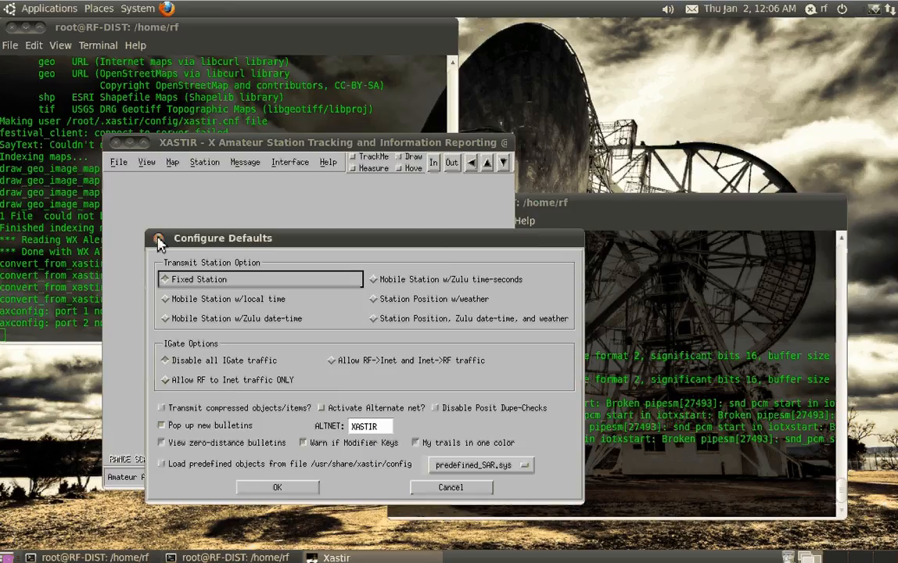
{"action": "left_click", "coordinate": [160, 240]}
Try different Posit TX intervals in the timing configuration, including 0.5, 1.3 and 11.4 minutes
{"action": "left_click", "coordinate": [118, 162]}
{"action": "mouse_move", "coordinate": [186, 201]}
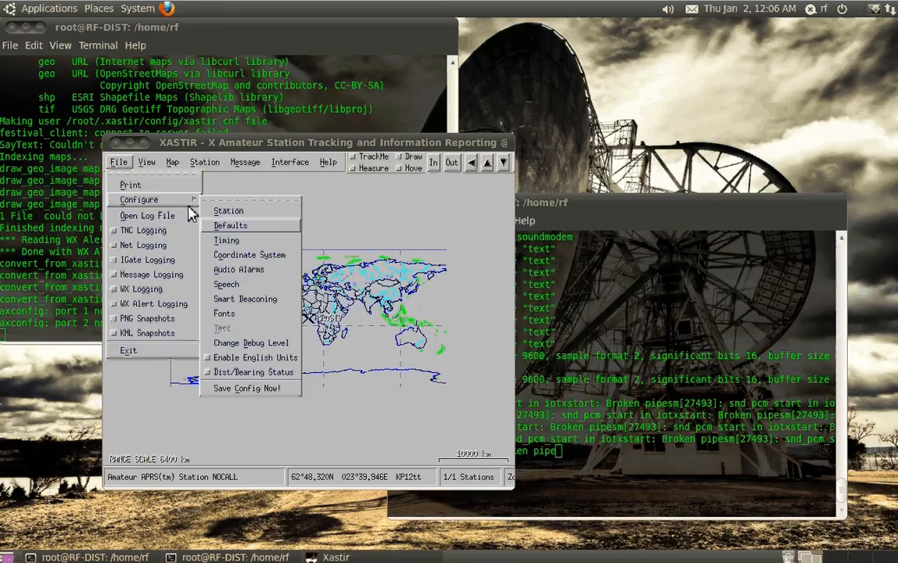
{"action": "left_click", "coordinate": [226, 240]}
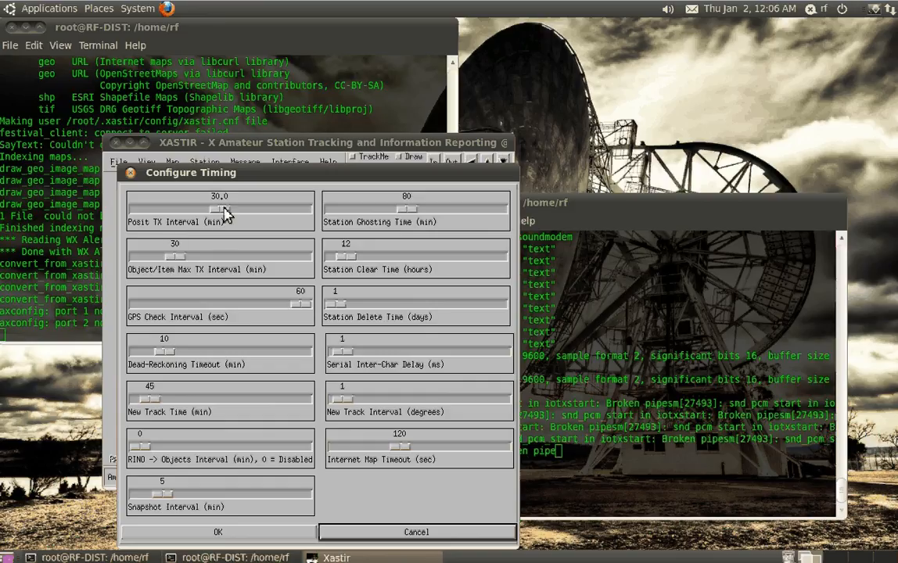
{"action": "left_click_drag", "start_coordinate": [225, 213], "coordinate": [142, 211]}
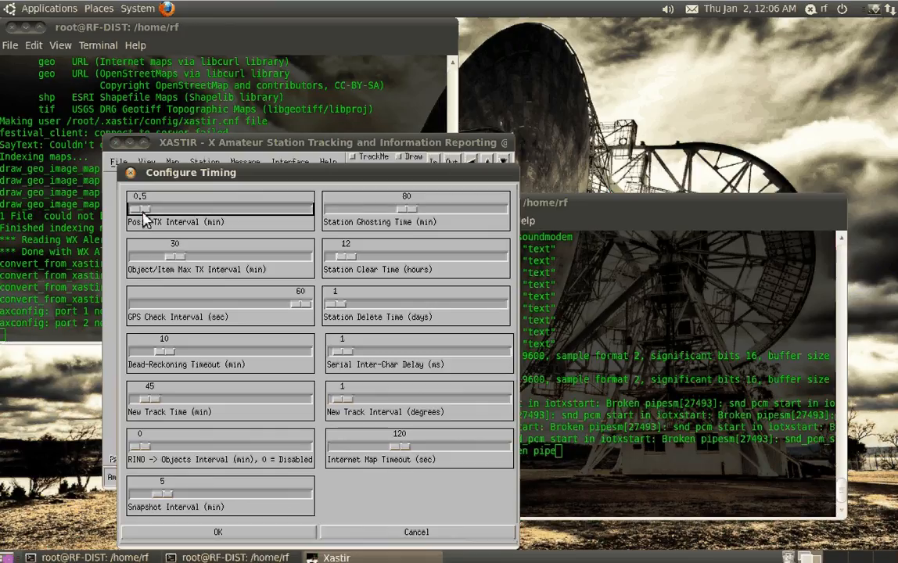
{"action": "left_click_drag", "start_coordinate": [142, 212], "coordinate": [145, 213]}
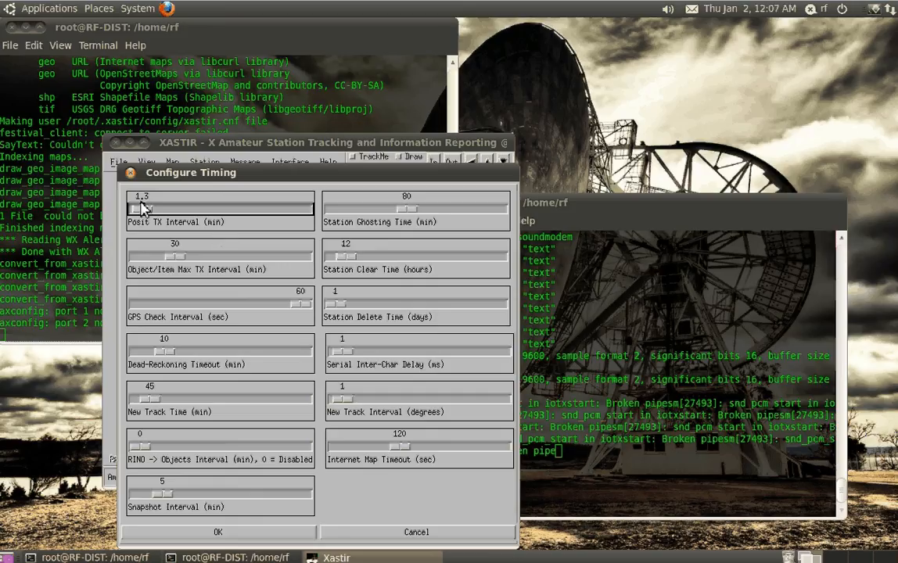
{"action": "left_click_drag", "start_coordinate": [143, 208], "coordinate": [167, 209]}
Try lower GPS check intervals, including 26 seconds, and discard the timing changes
{"action": "left_click", "coordinate": [193, 305]}
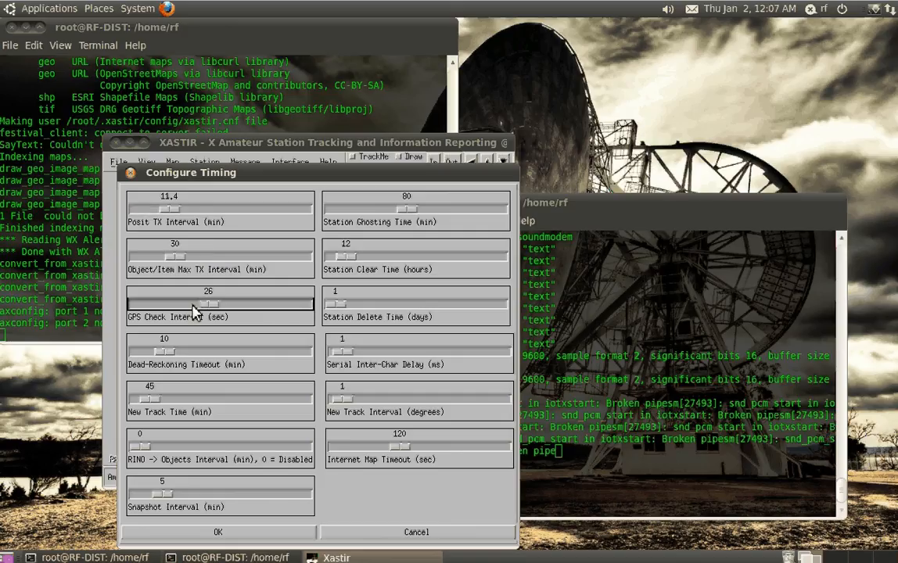
{"action": "left_click", "coordinate": [187, 305]}
{"action": "left_click_drag", "start_coordinate": [185, 305], "coordinate": [166, 308]}
{"action": "left_click", "coordinate": [384, 537]}
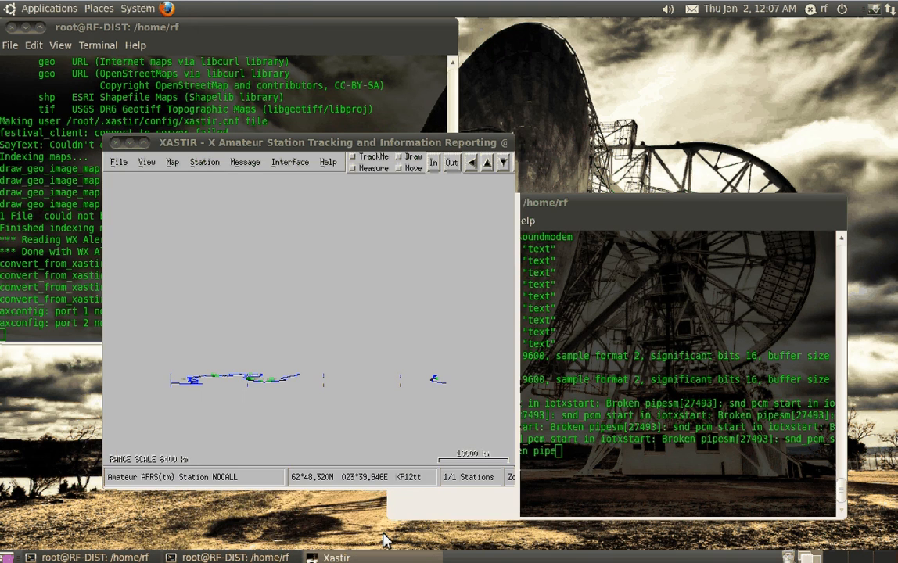
Move the Xastir window aside and bring the soundmodem terminal to the front
{"action": "left_click_drag", "start_coordinate": [398, 144], "coordinate": [374, 137]}
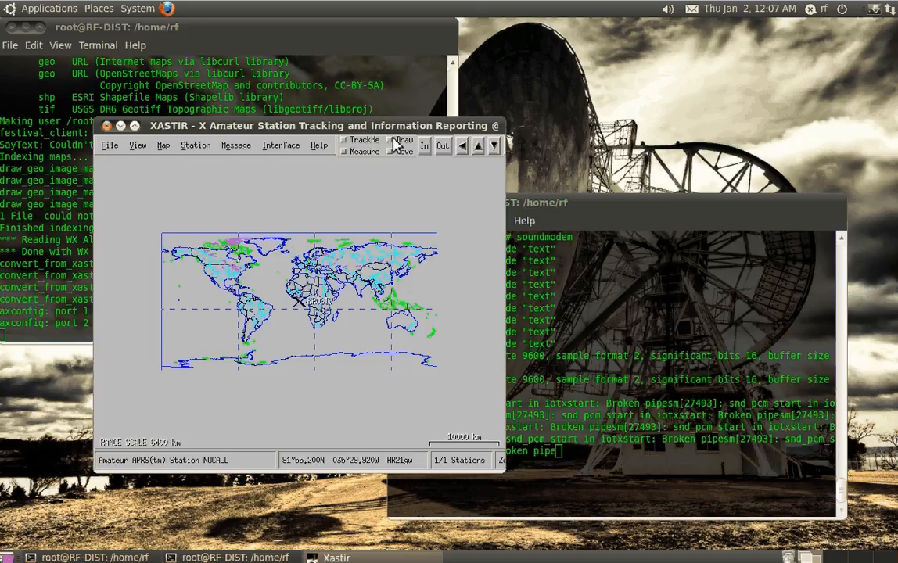
{"action": "left_click_drag", "start_coordinate": [395, 143], "coordinate": [362, 160]}
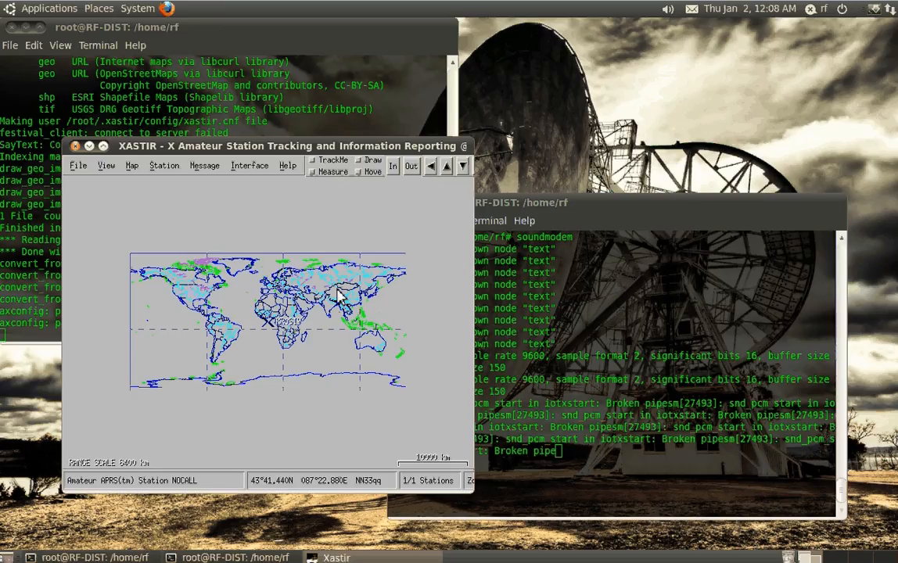
{"action": "left_click", "coordinate": [614, 427]}
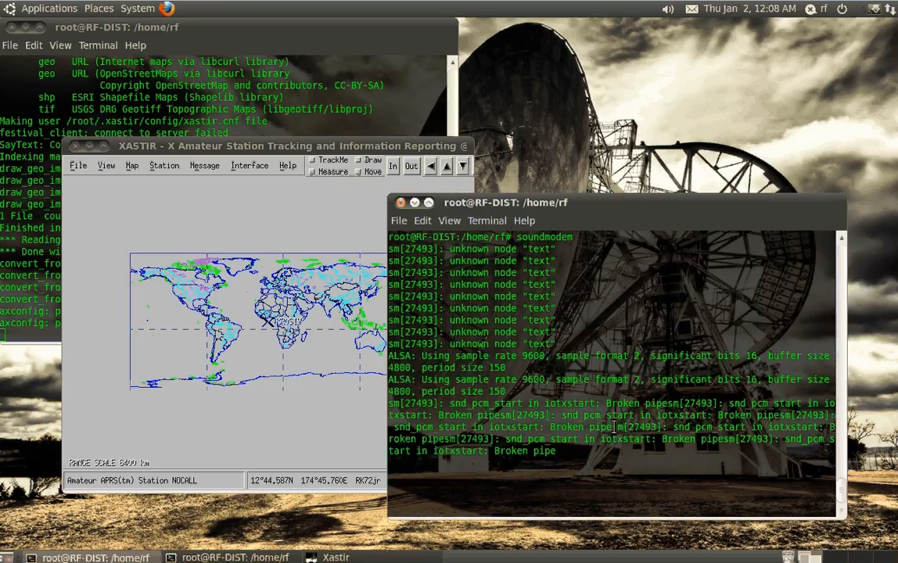